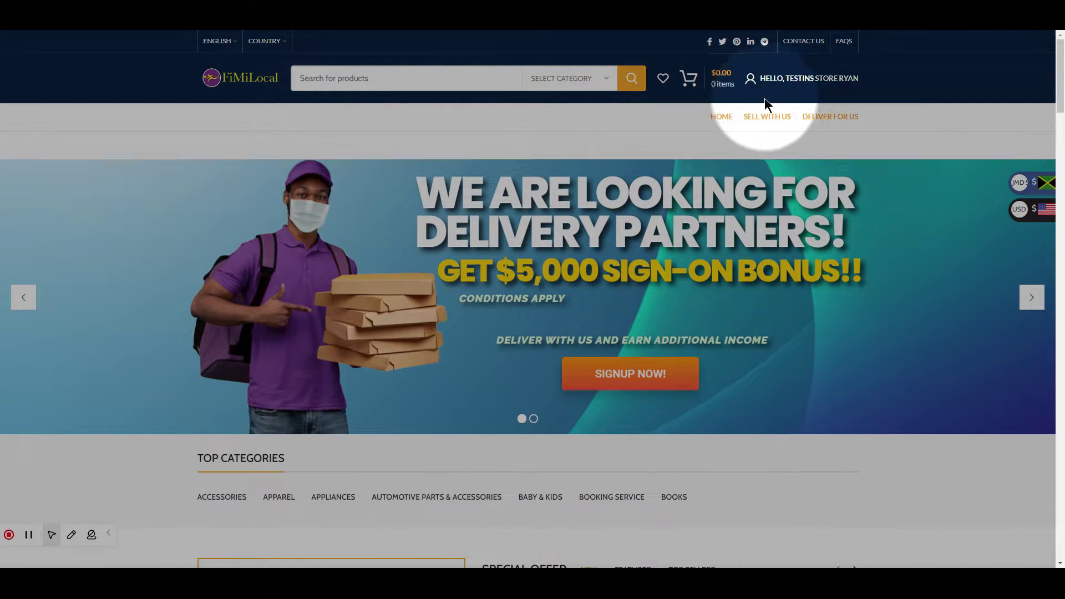
# Open the Apple iPhone 12 product for editing from the vendor dashboard's product list
pyautogui.moveTo(792, 86)
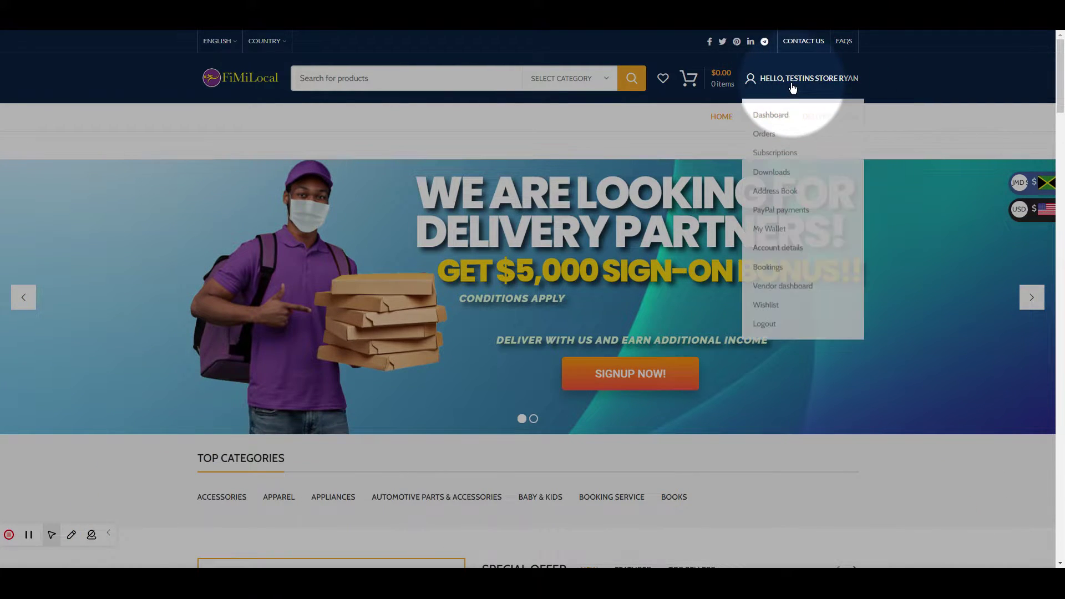
pyautogui.click(770, 116)
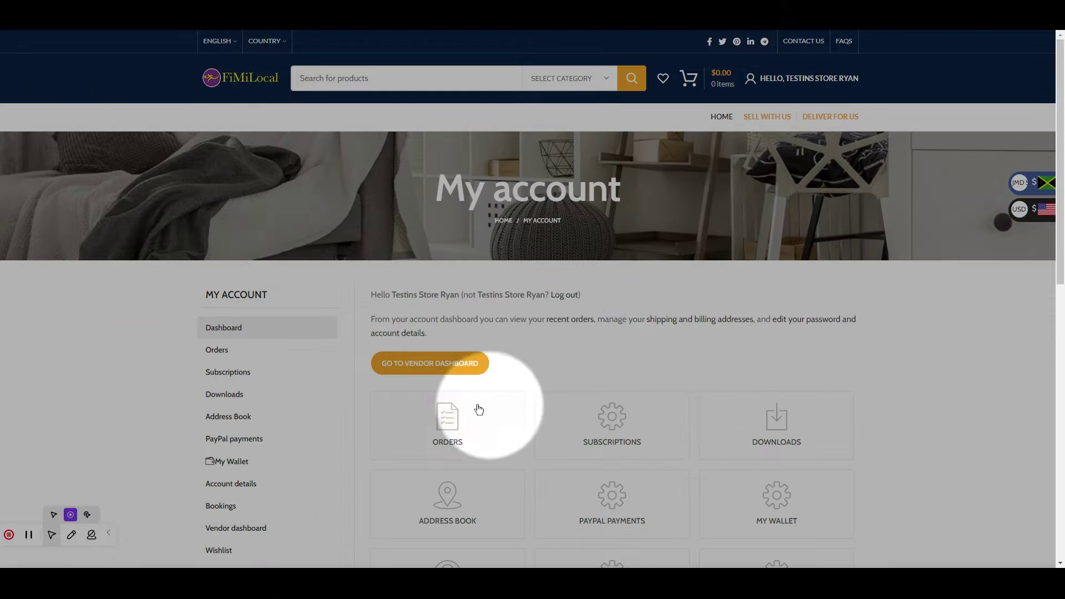
pyautogui.click(431, 364)
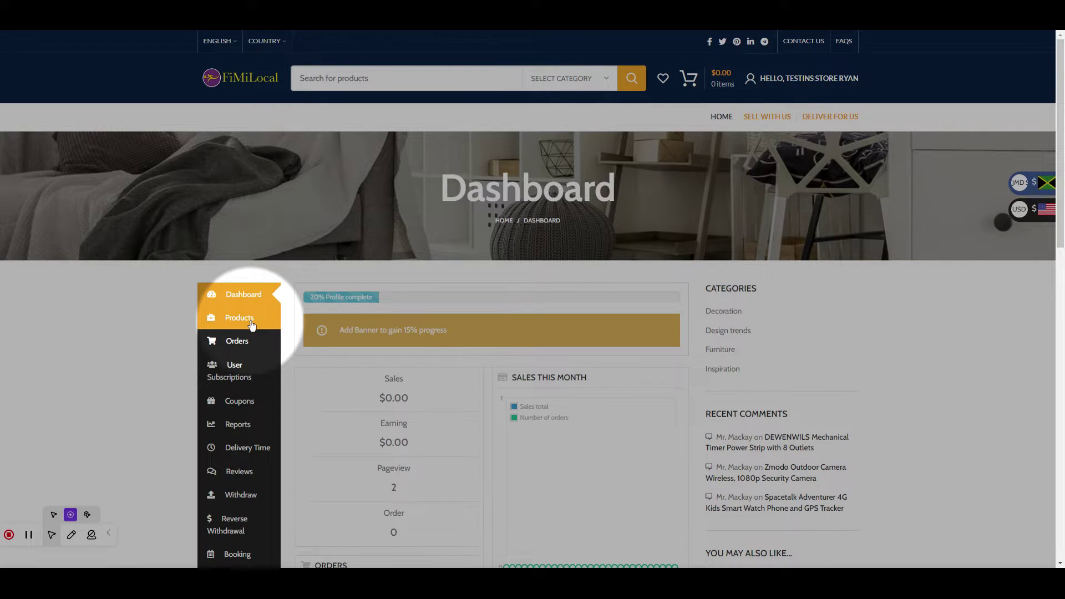
pyautogui.click(251, 319)
pyautogui.scroll(-3, 300, 320)
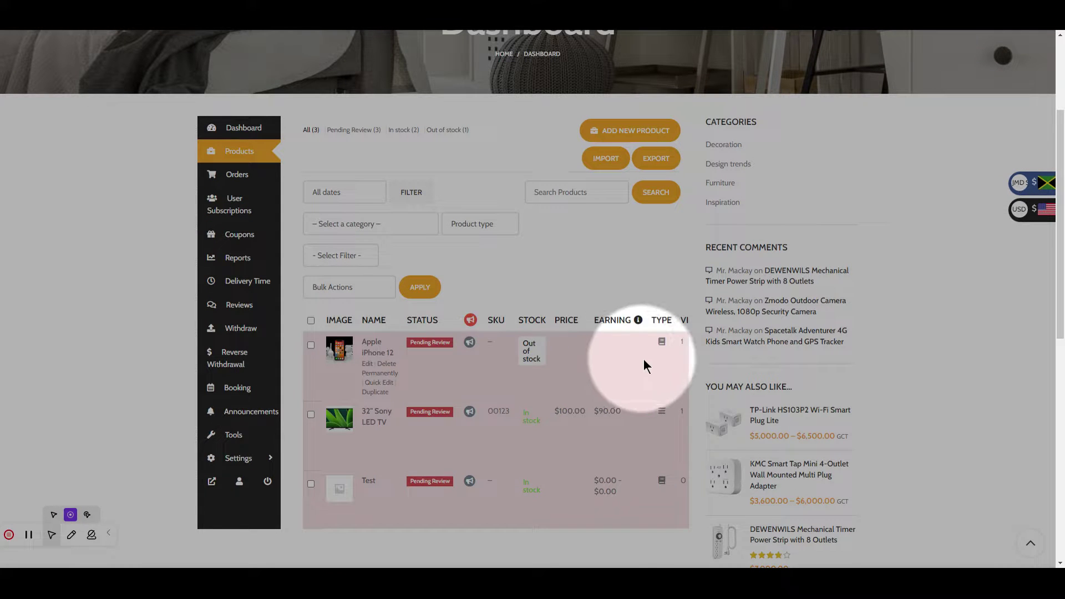
pyautogui.click(353, 358)
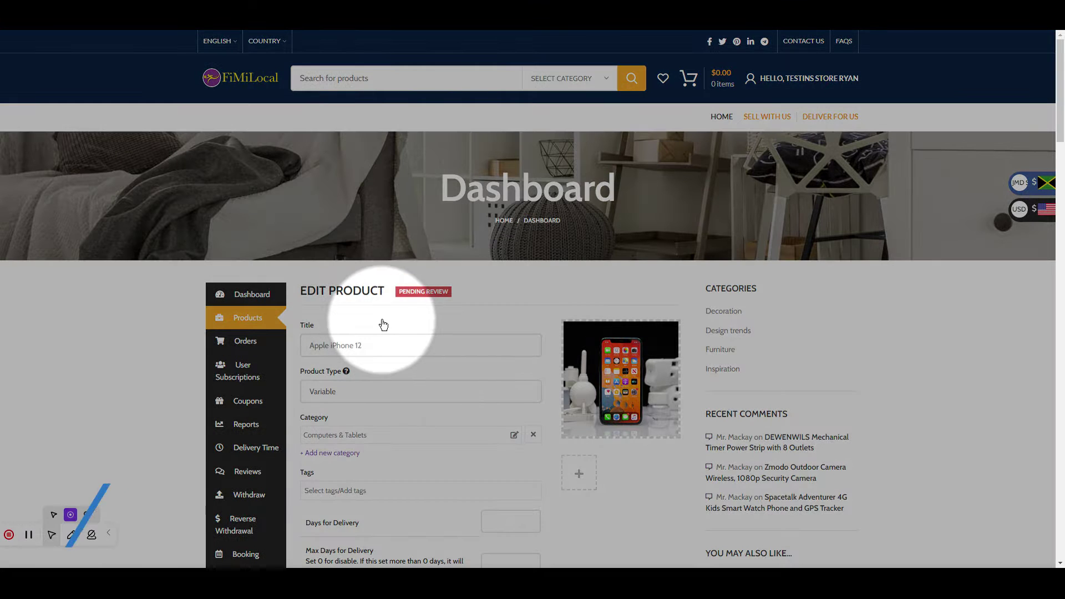
# Add the Color attribute to the product under Attribute and Variation
pyautogui.scroll(-3, 380, 316)
pyautogui.scroll(3, 379, 316)
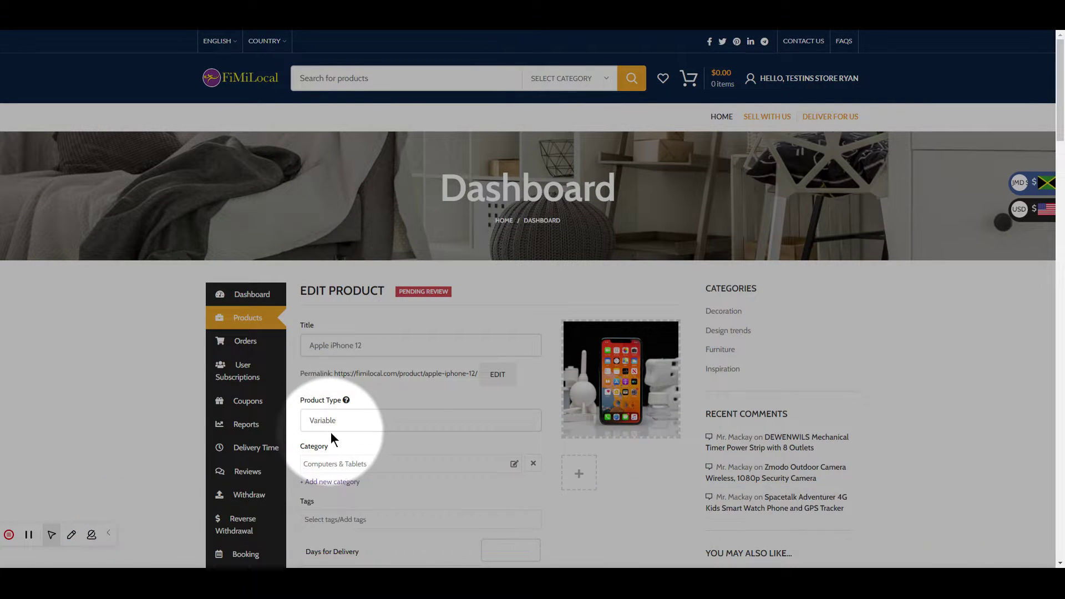
pyautogui.scroll(-20, 384, 415)
pyautogui.click(650, 309)
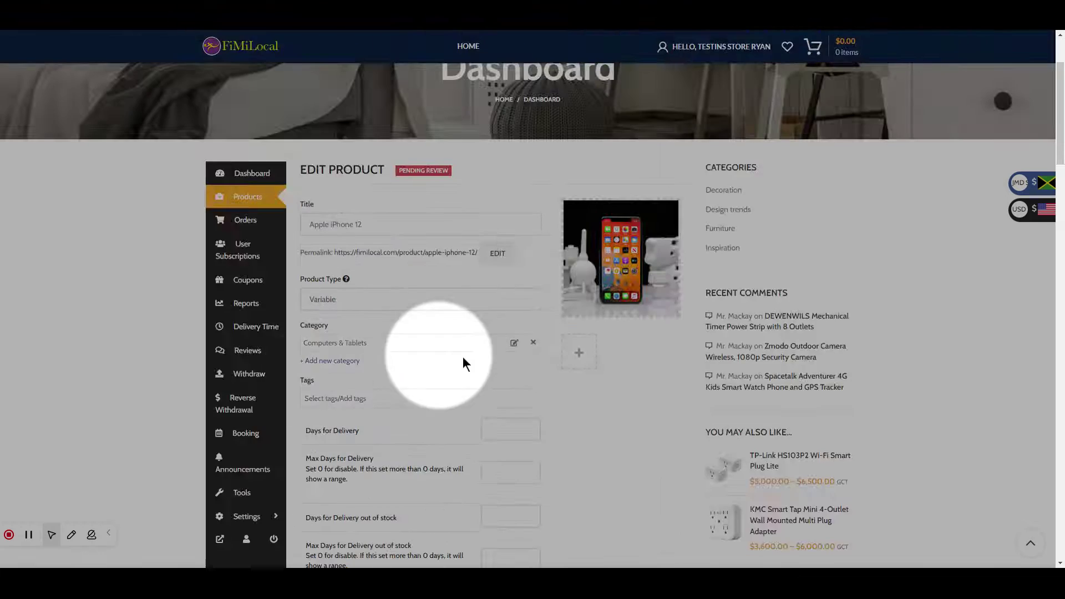
pyautogui.scroll(-20, 427, 401)
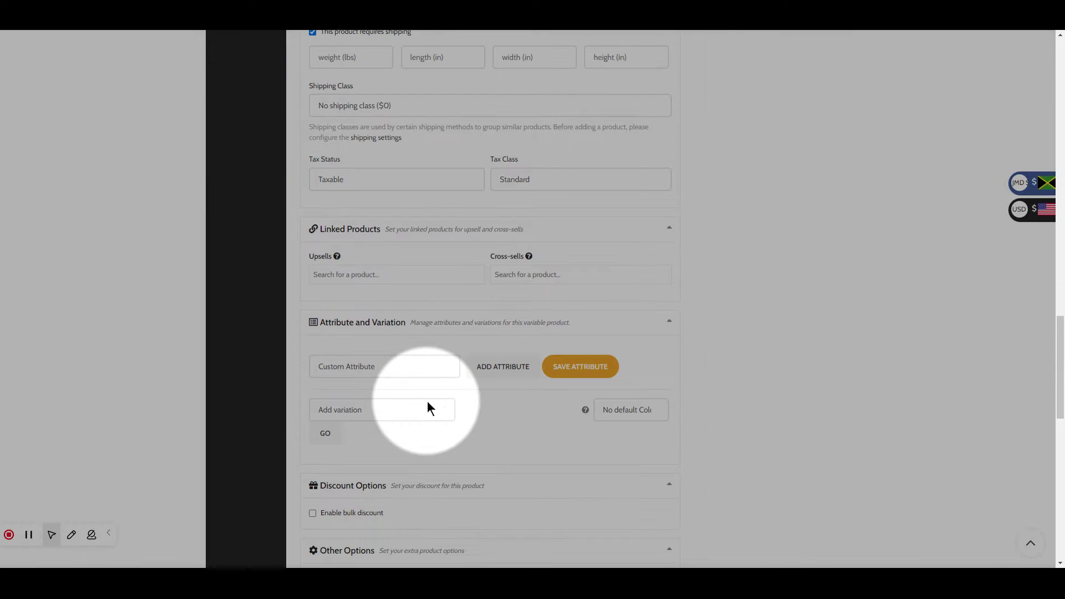
pyautogui.click(369, 377)
pyautogui.click(348, 384)
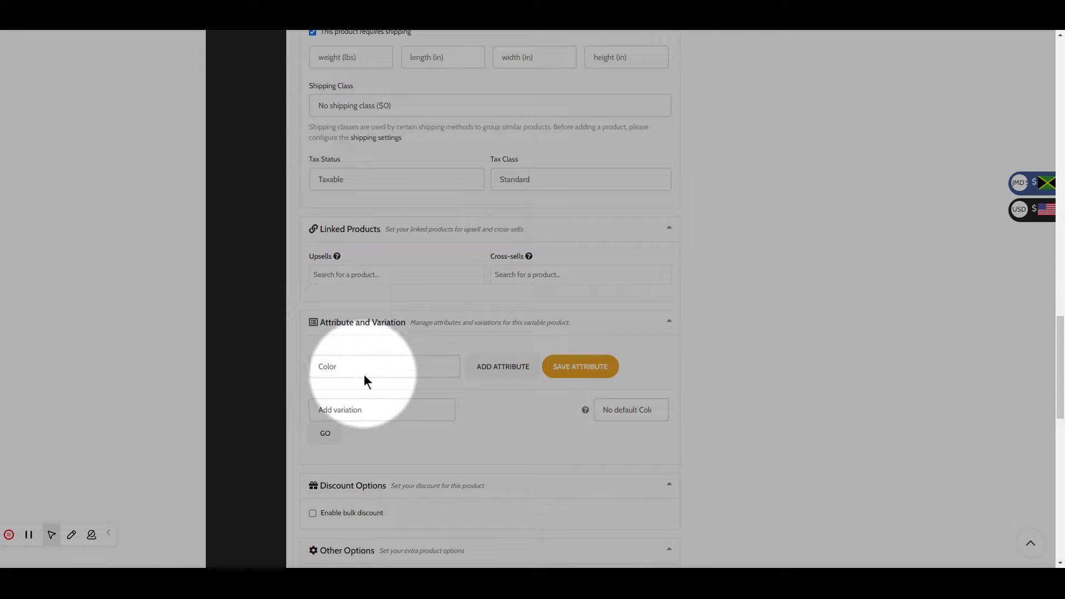
pyautogui.click(502, 366)
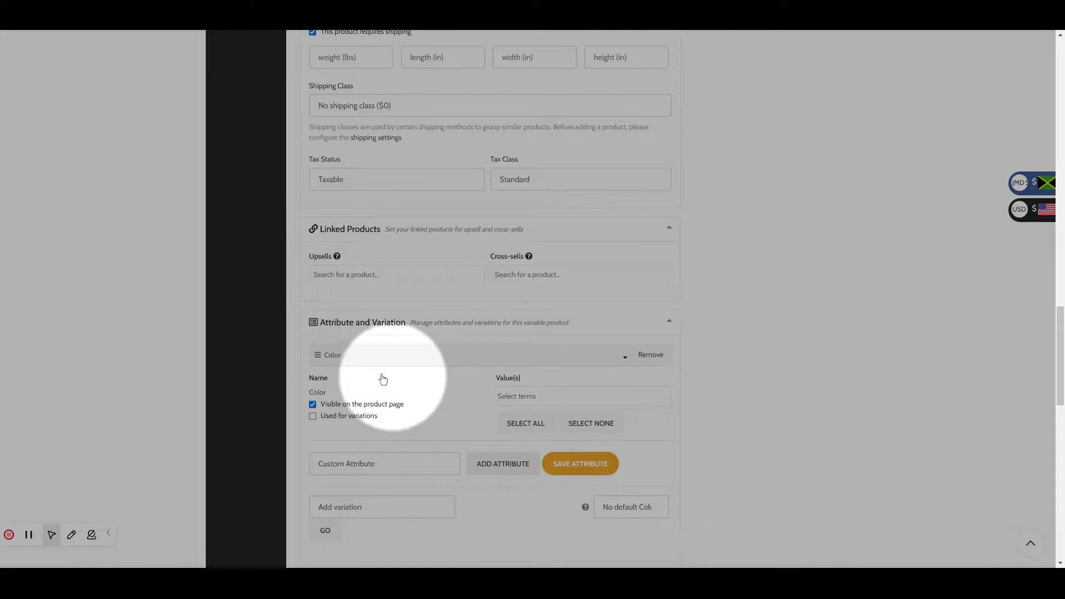
# Give the Color attribute the values Black and Blue, enable it for variations, and save the attribute
pyautogui.click(509, 396)
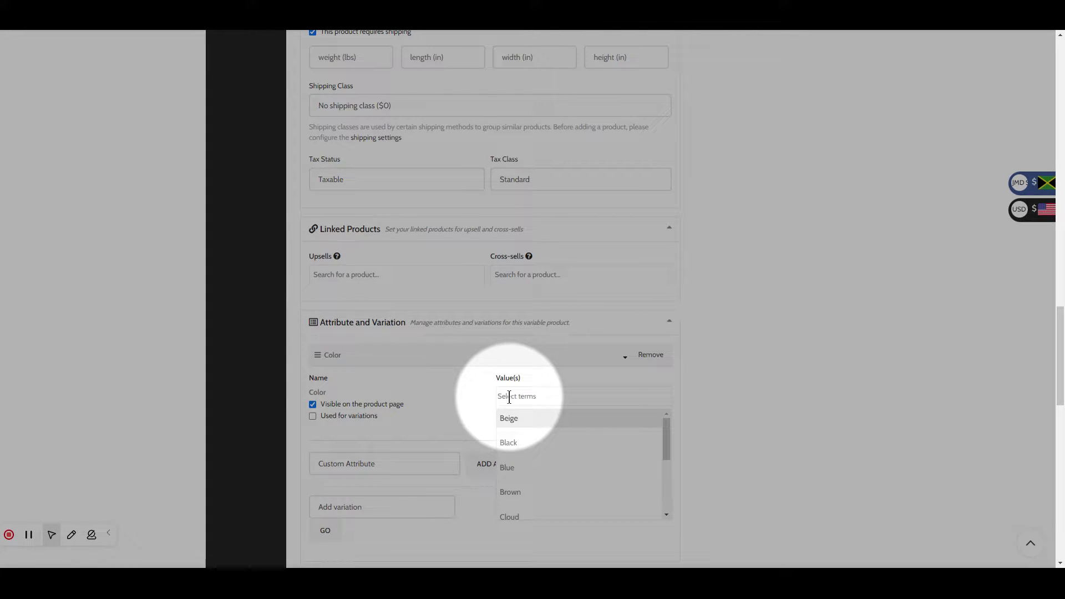
pyautogui.click(509, 442)
pyautogui.click(539, 397)
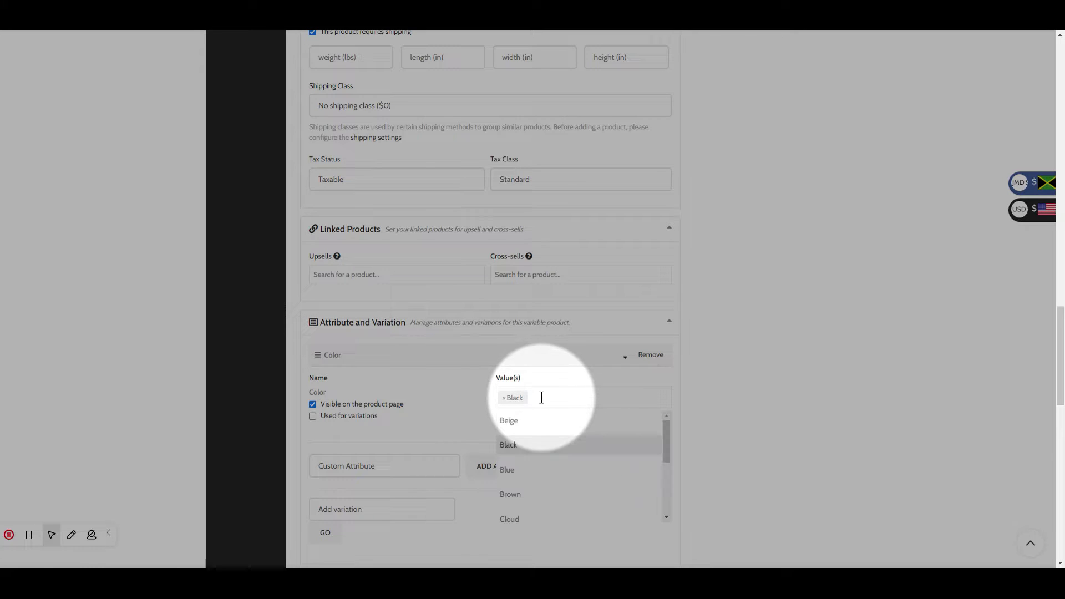
pyautogui.click(507, 469)
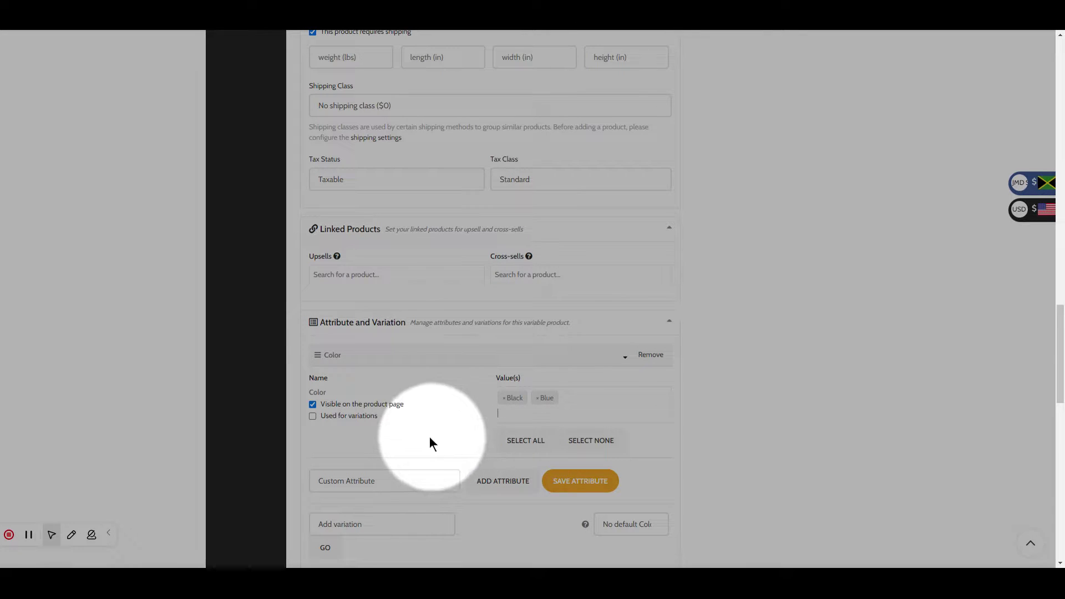
pyautogui.click(313, 417)
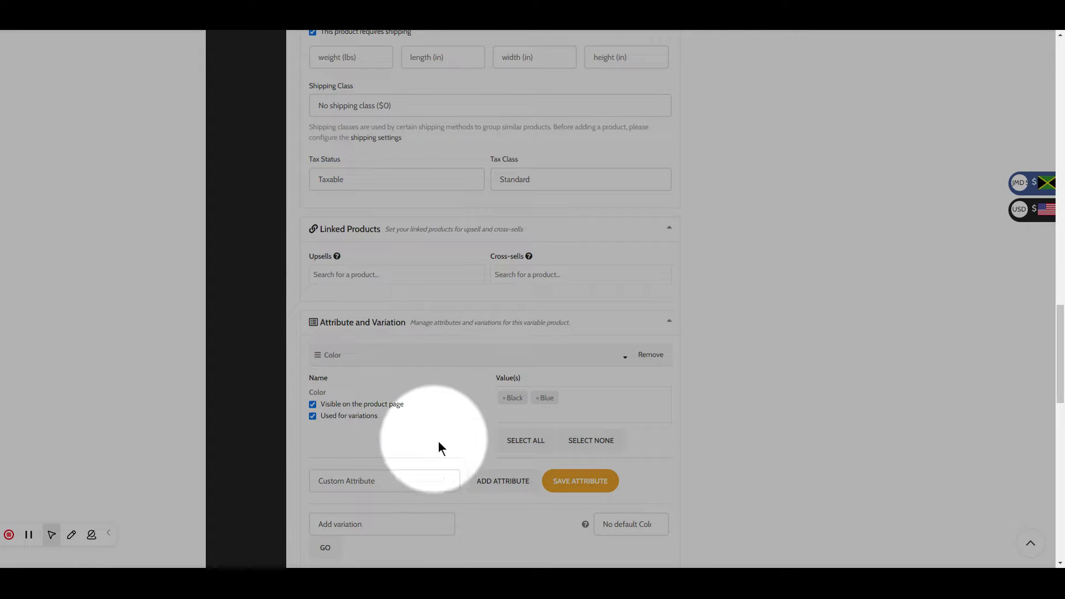
pyautogui.click(569, 487)
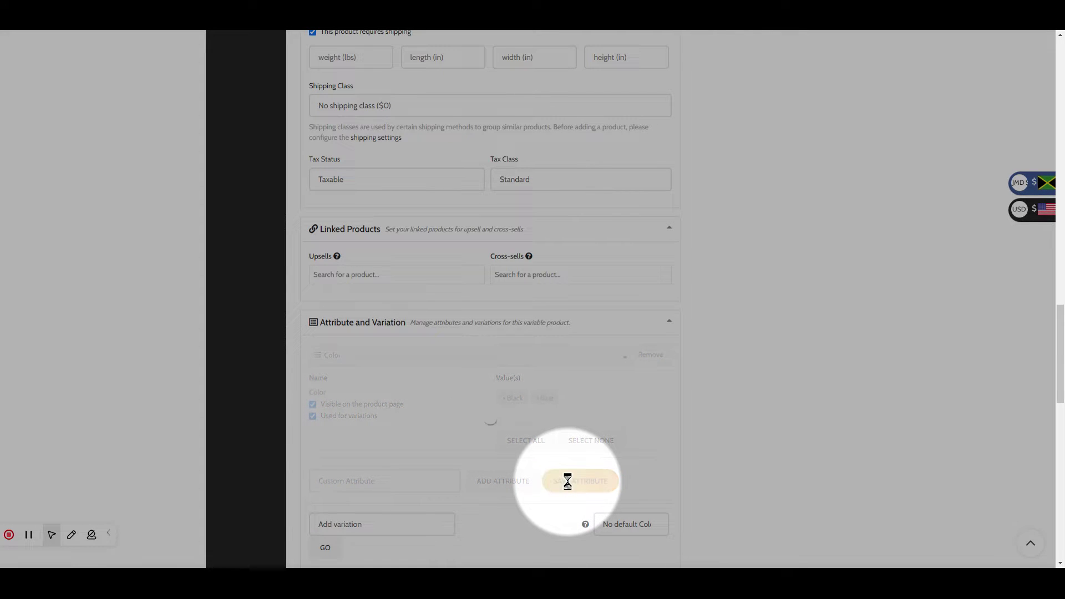
# Create variations from all attributes and confirm linking them
pyautogui.scroll(-4, 1037, 349)
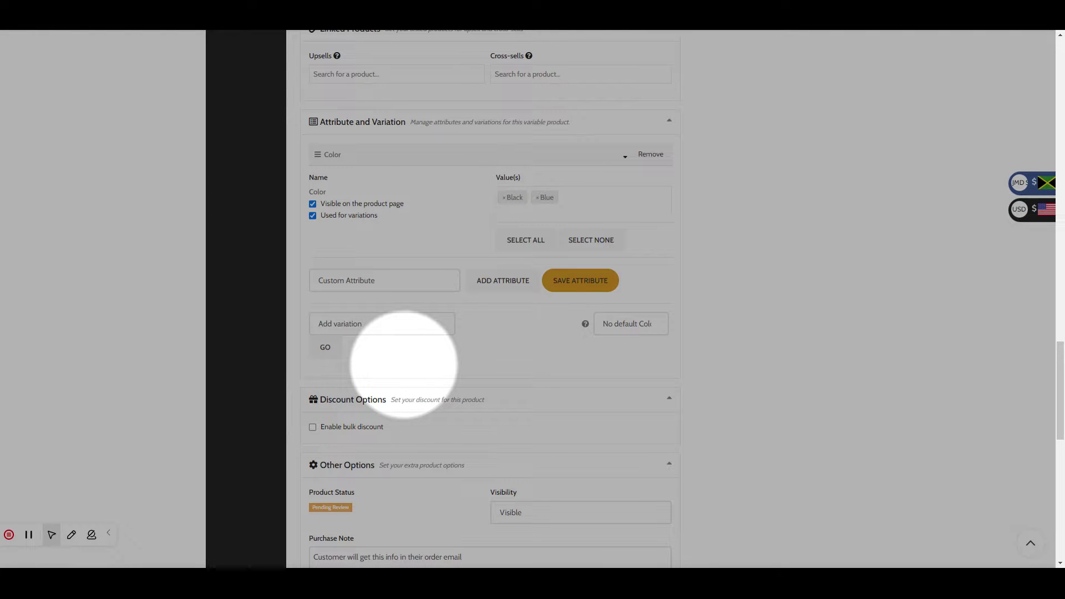
pyautogui.click(360, 337)
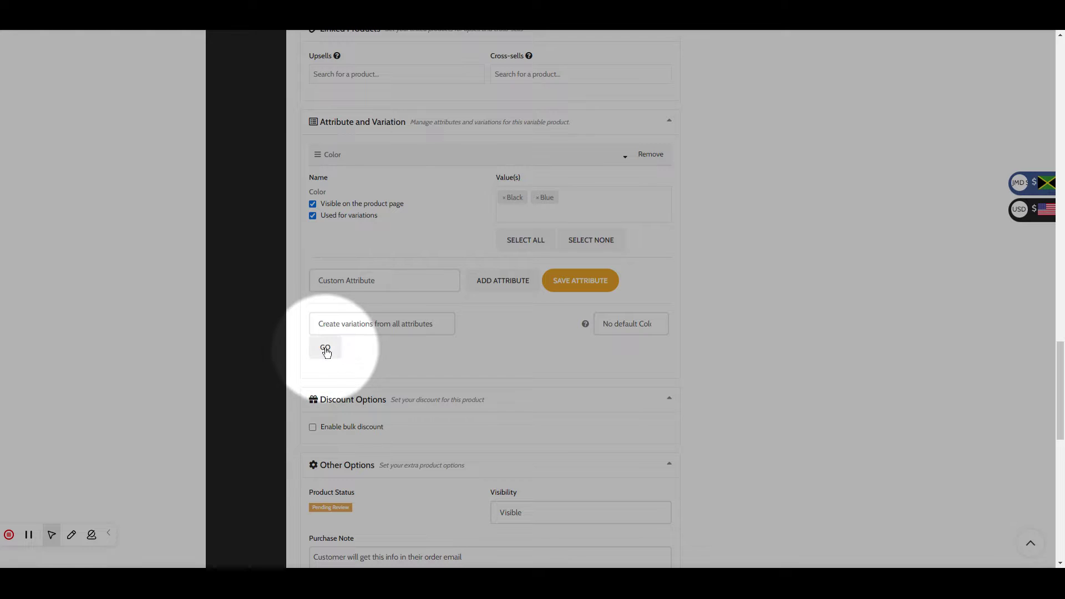
pyautogui.click(324, 348)
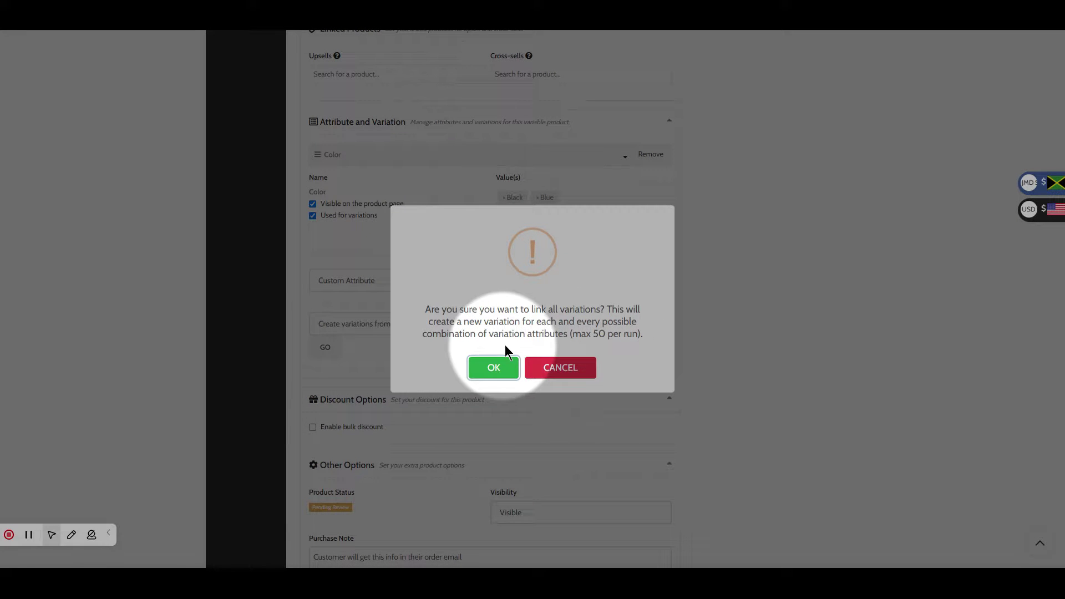
pyautogui.click(493, 367)
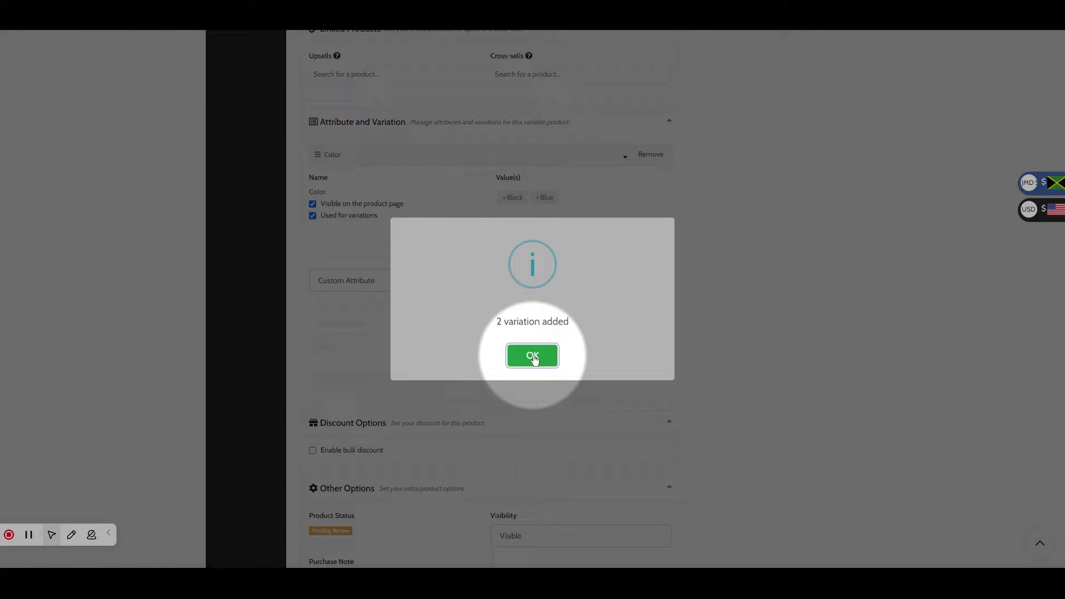
pyautogui.click(533, 357)
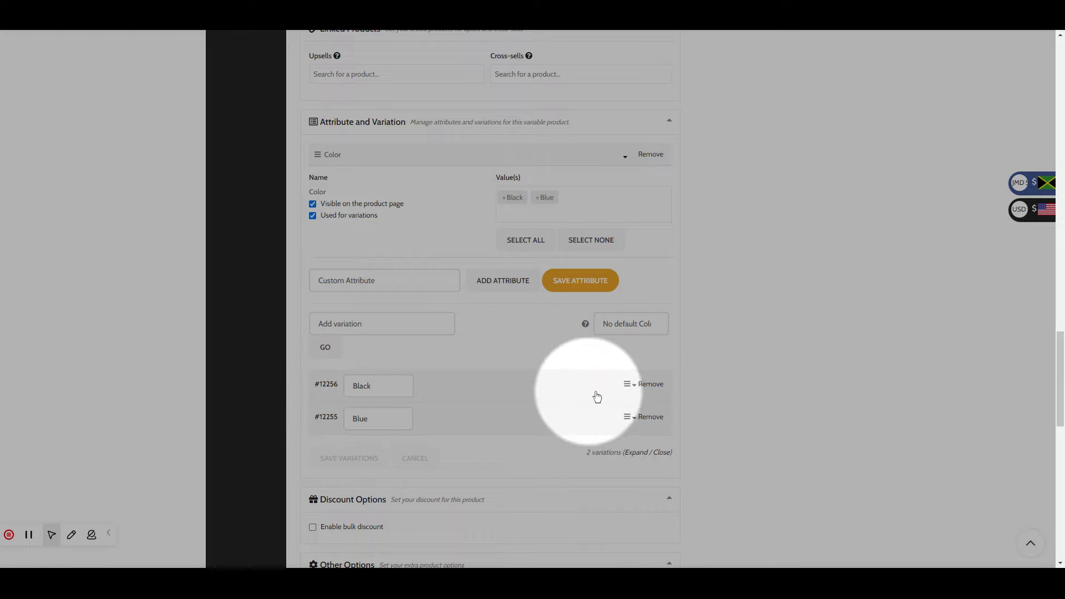
# Fill in the Black variation with the black iPhone image, a regular price of 120 and the description "Black colored iphone"
pyautogui.click(439, 389)
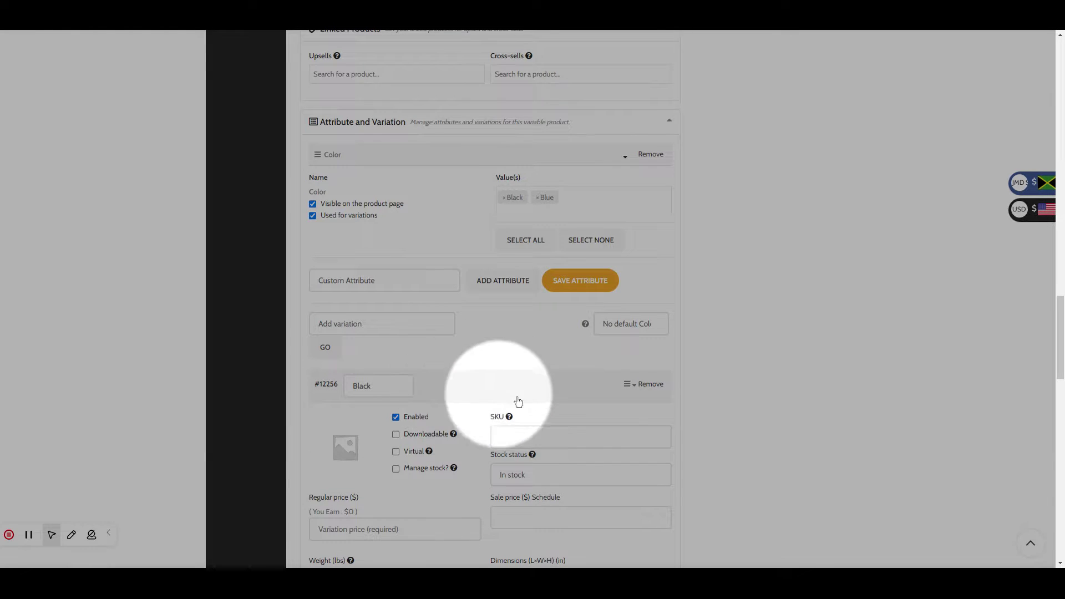
pyautogui.scroll(-3, 690, 430)
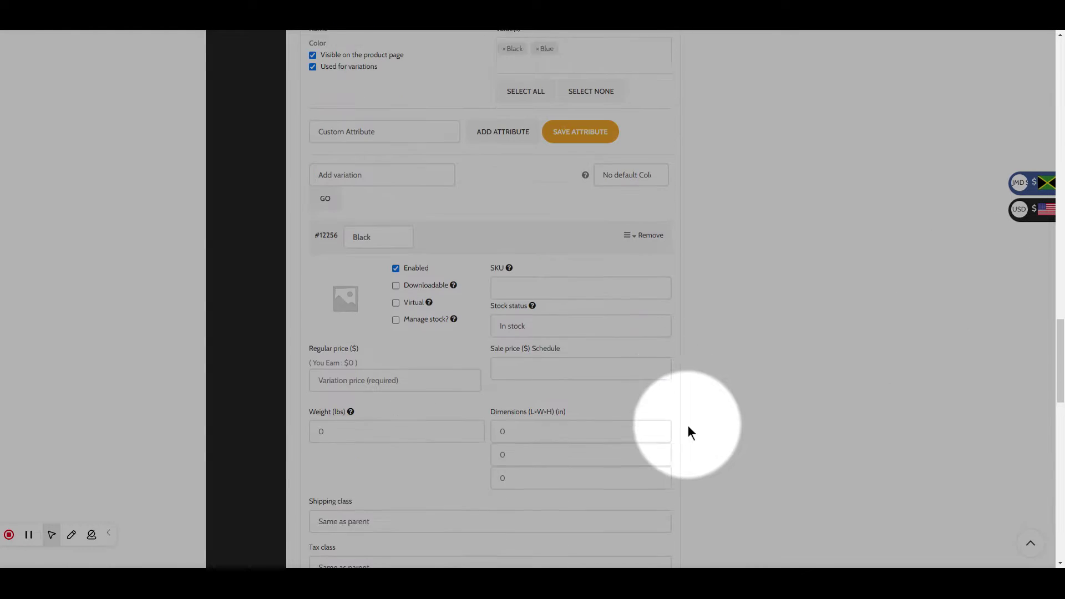
pyautogui.click(342, 293)
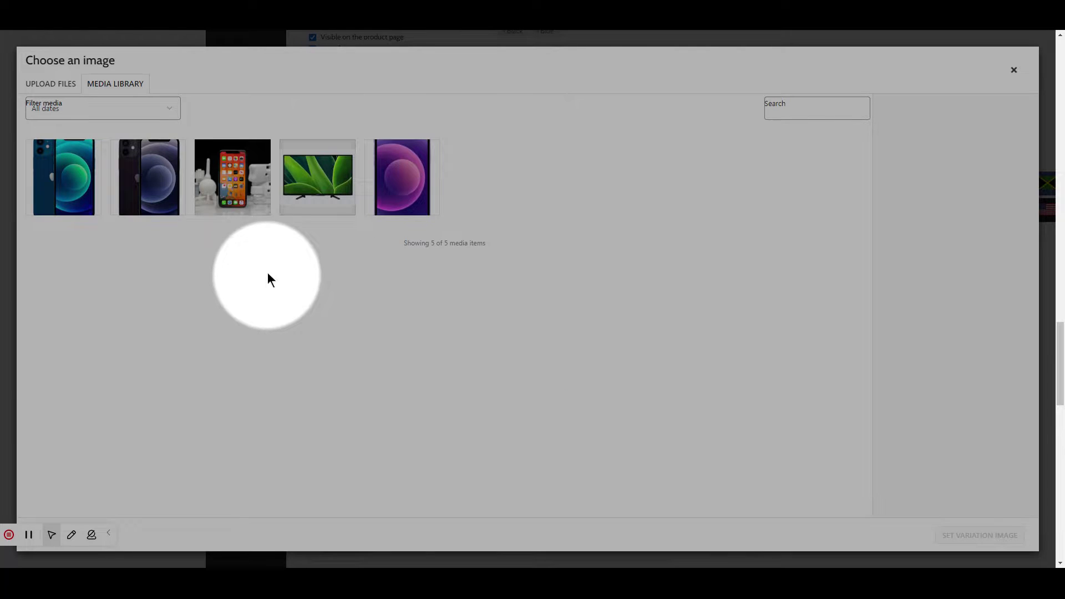
pyautogui.click(150, 177)
pyautogui.click(967, 535)
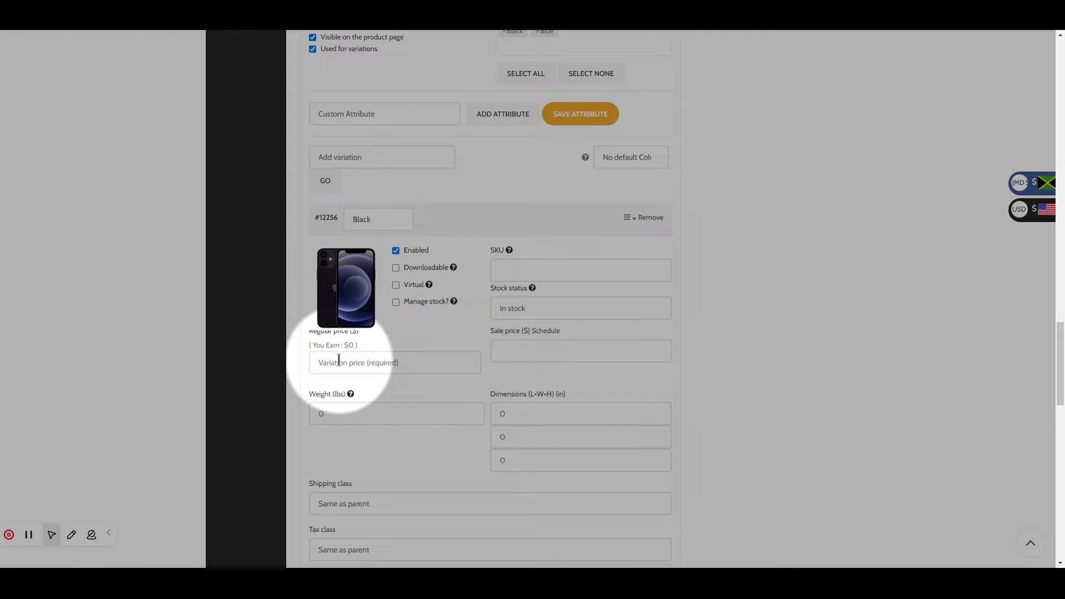
pyautogui.scroll(-3, 372, 369)
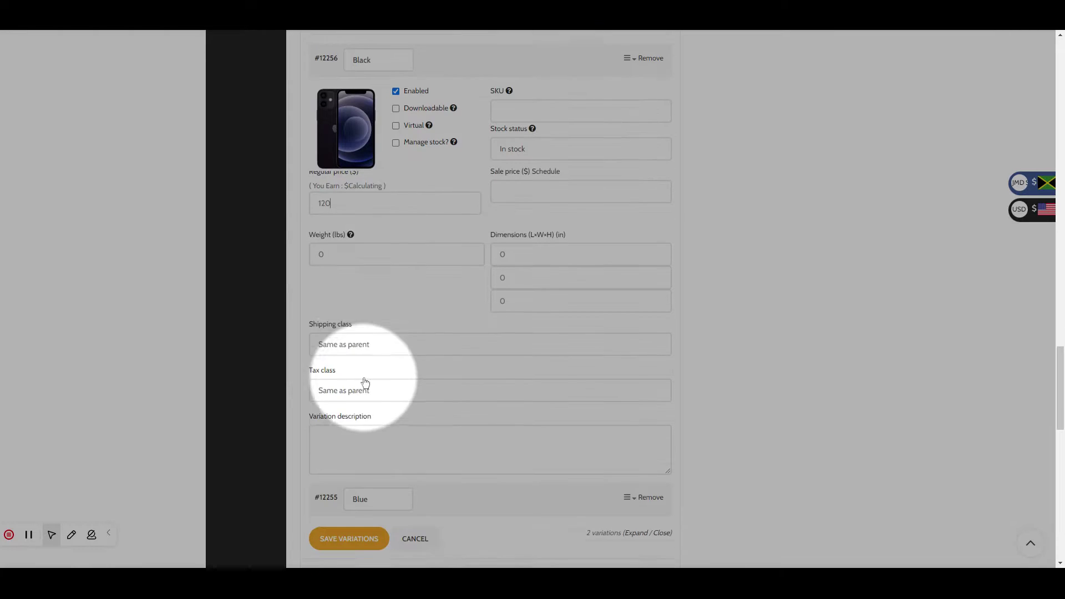
pyautogui.click(348, 435)
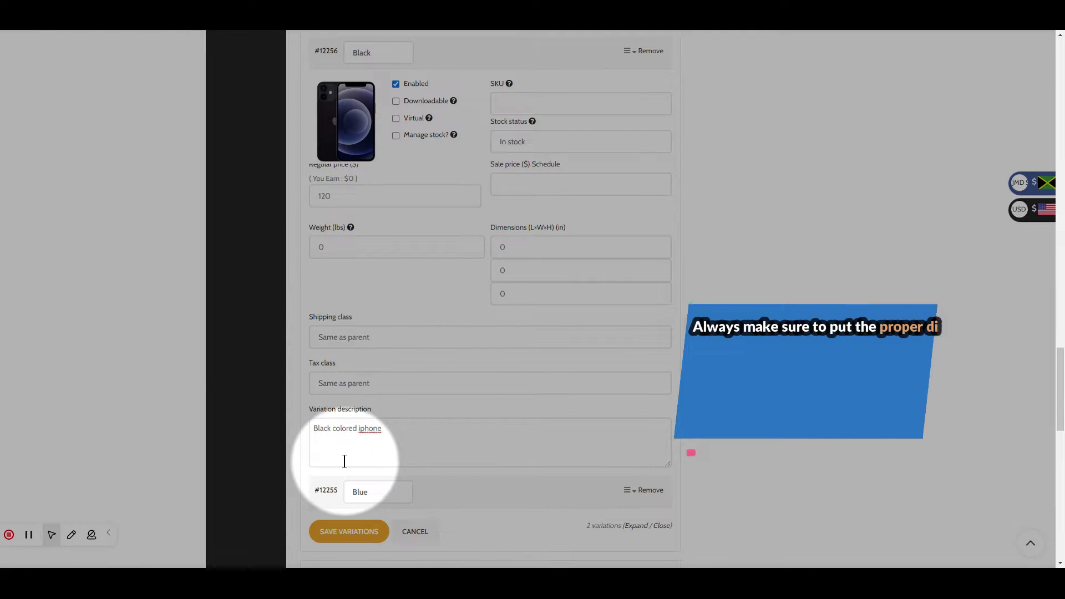
# Fill in the Blue variation with the blue iPhone image, a regular price of 120 and the description "Blue colored iphone"
pyautogui.scroll(-3, 443, 337)
pyautogui.click(443, 336)
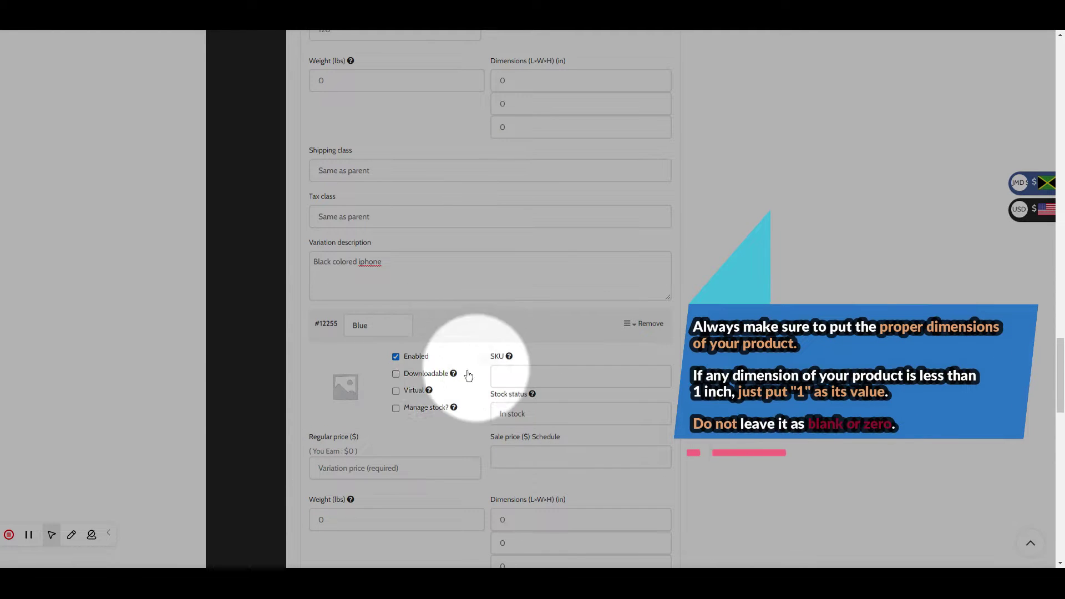
pyautogui.scroll(-3, 417, 351)
pyautogui.click(345, 221)
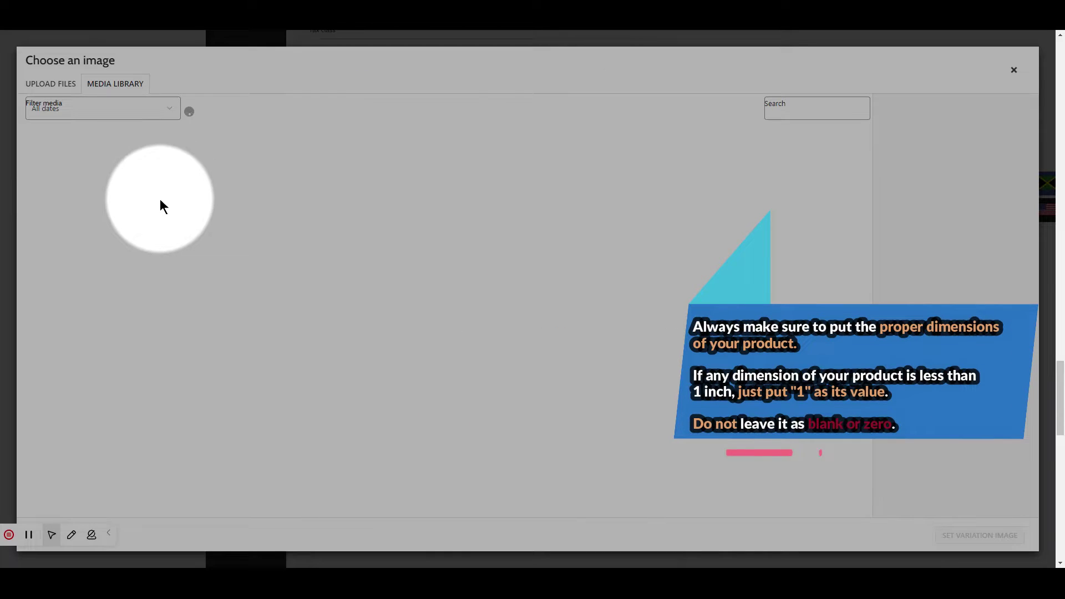
pyautogui.click(66, 178)
pyautogui.click(978, 535)
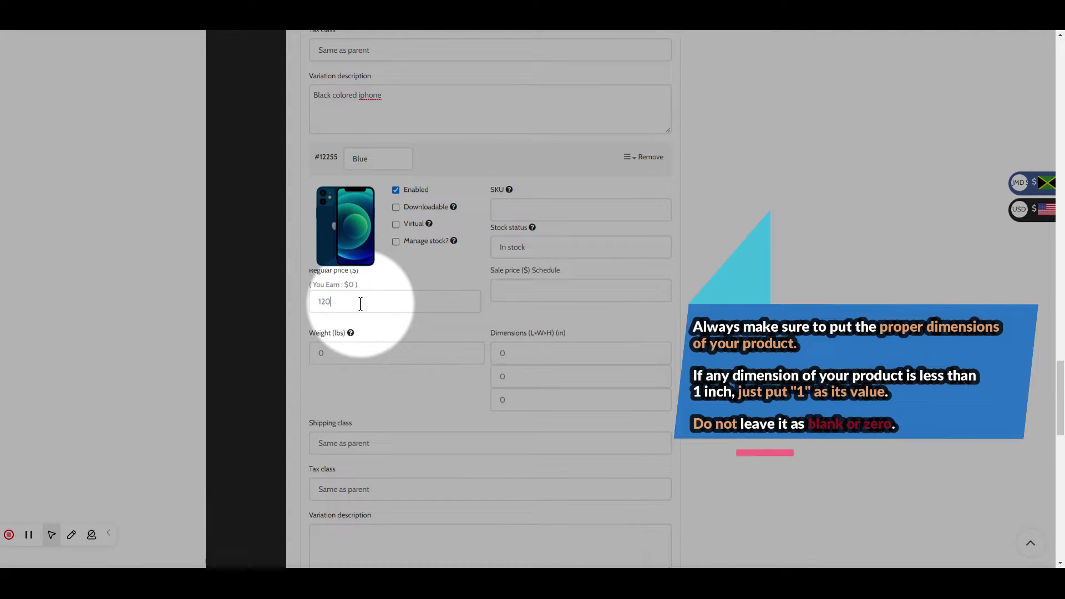
pyautogui.scroll(-3, 361, 303)
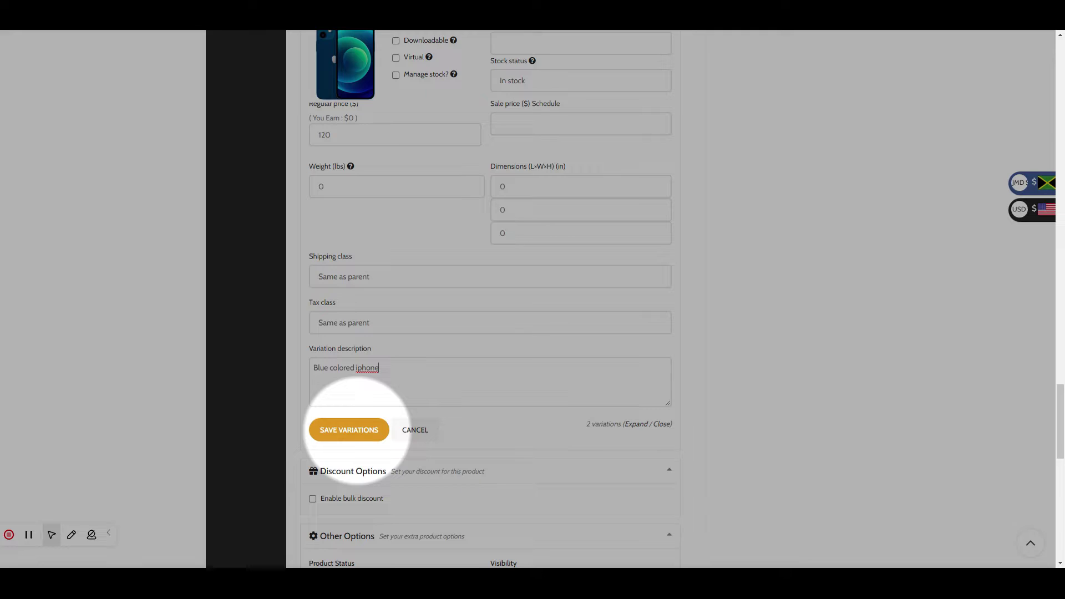
# Save the variations and the whole product
pyautogui.click(355, 431)
pyautogui.scroll(-15, 421, 349)
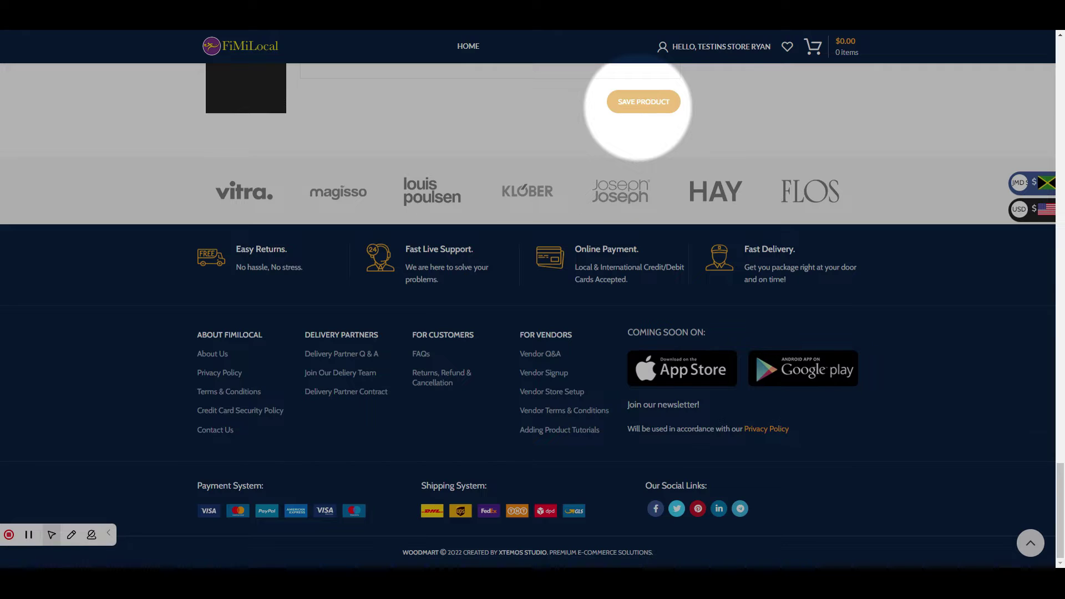
pyautogui.click(643, 102)
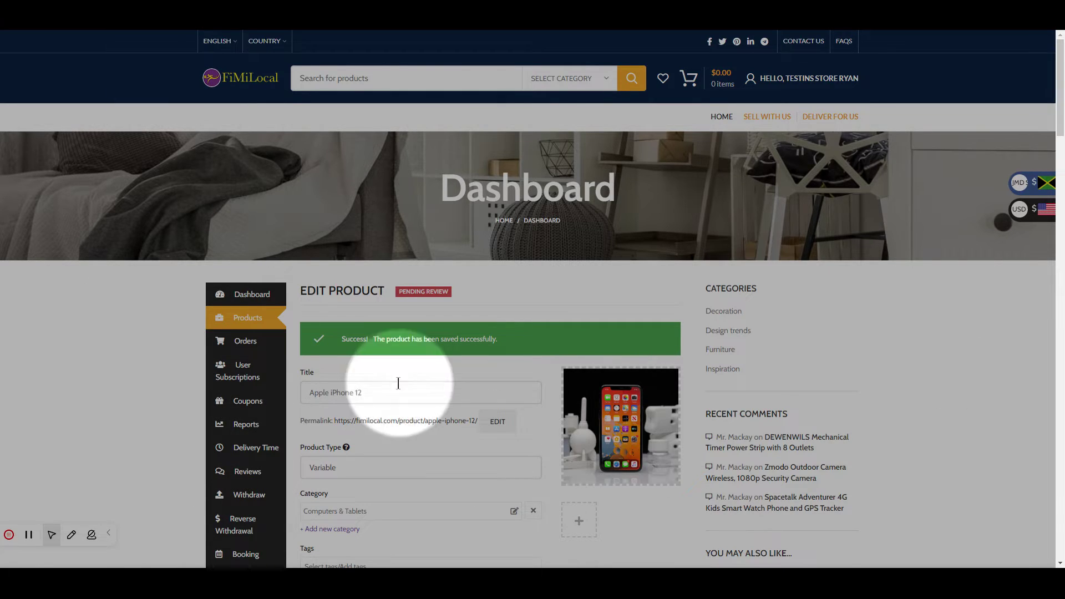
# Add a custom attribute named Memory Size to the product
pyautogui.moveTo(1060, 100); pyautogui.dragTo(1019, 396)
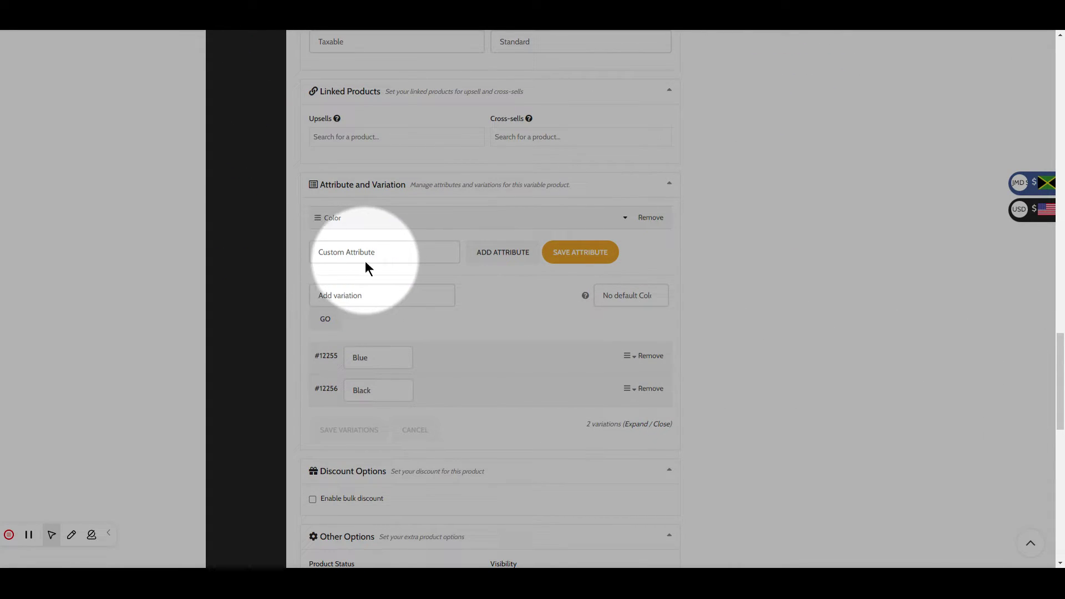
pyautogui.click(487, 254)
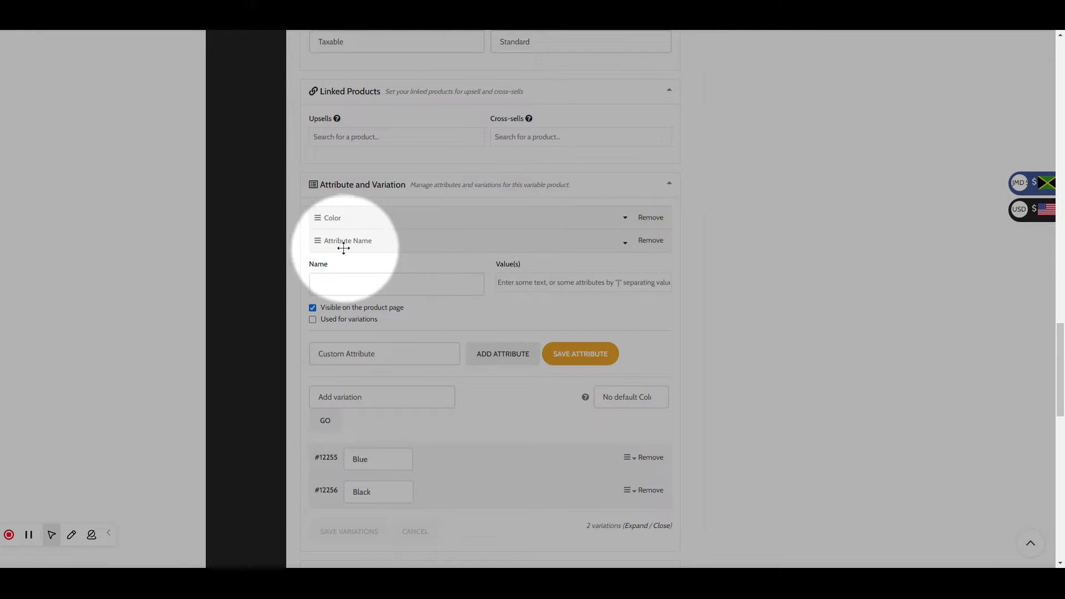
pyautogui.click(403, 241)
pyautogui.click(402, 241)
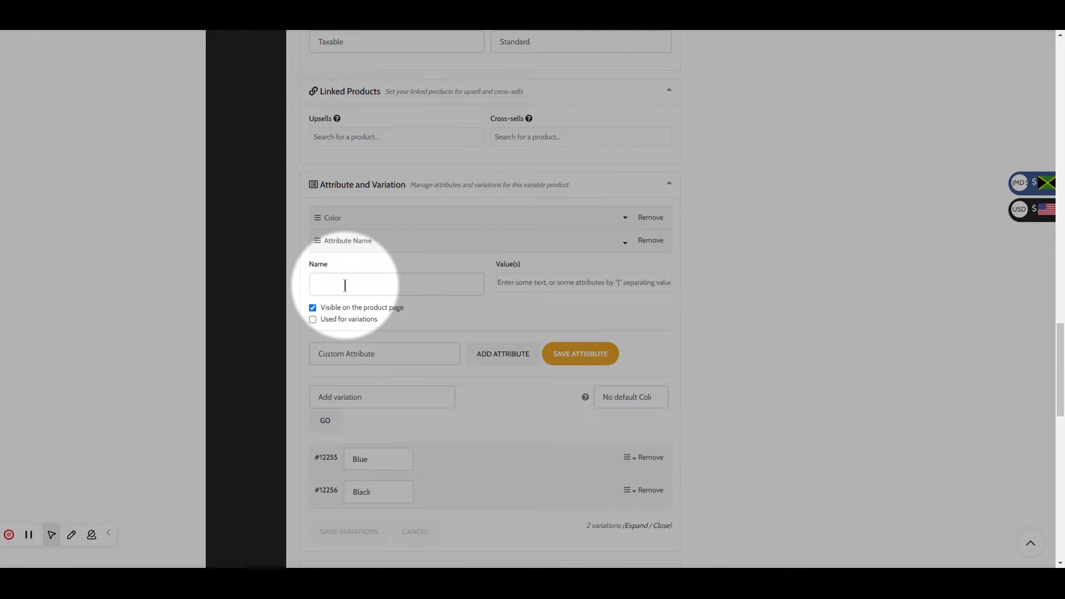
pyautogui.click(345, 284)
pyautogui.write('Memory Size')
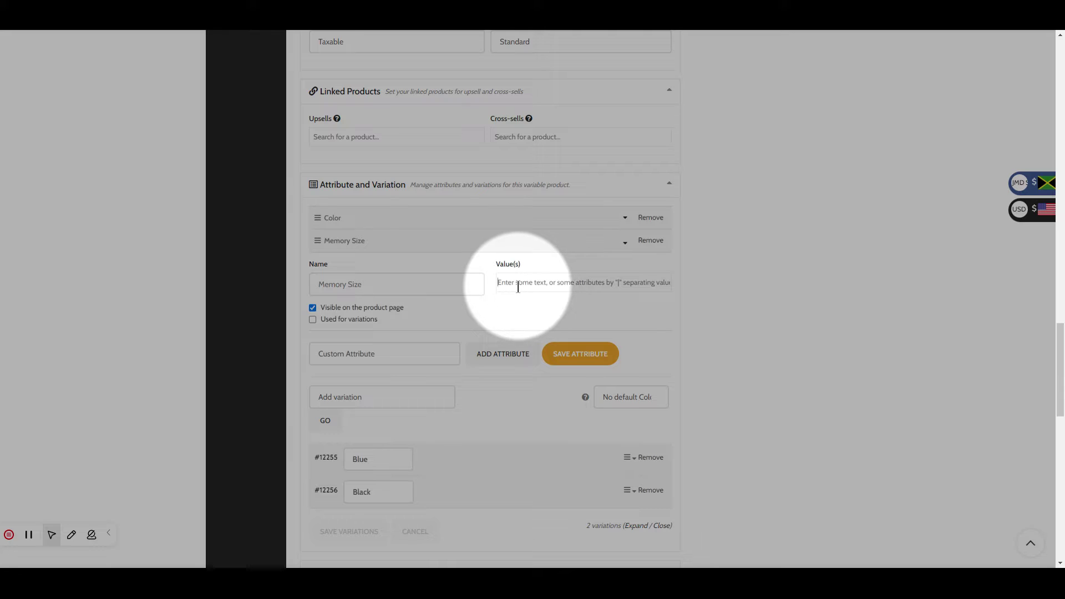
# Give the Memory Size attribute the values 64 and 128, and save it as used for variations
pyautogui.write('64')
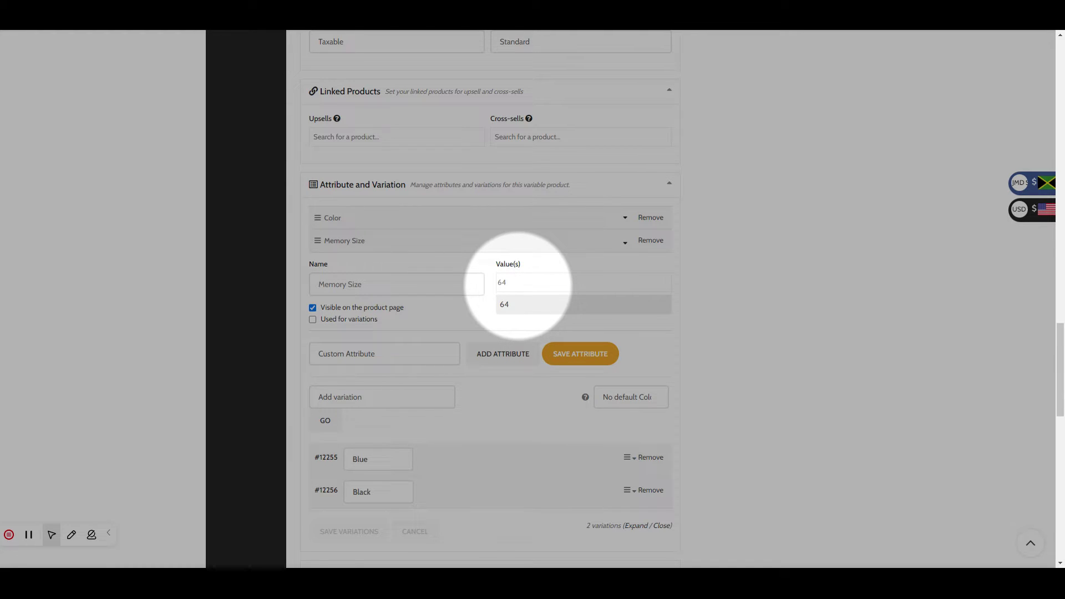
pyautogui.press('Return')
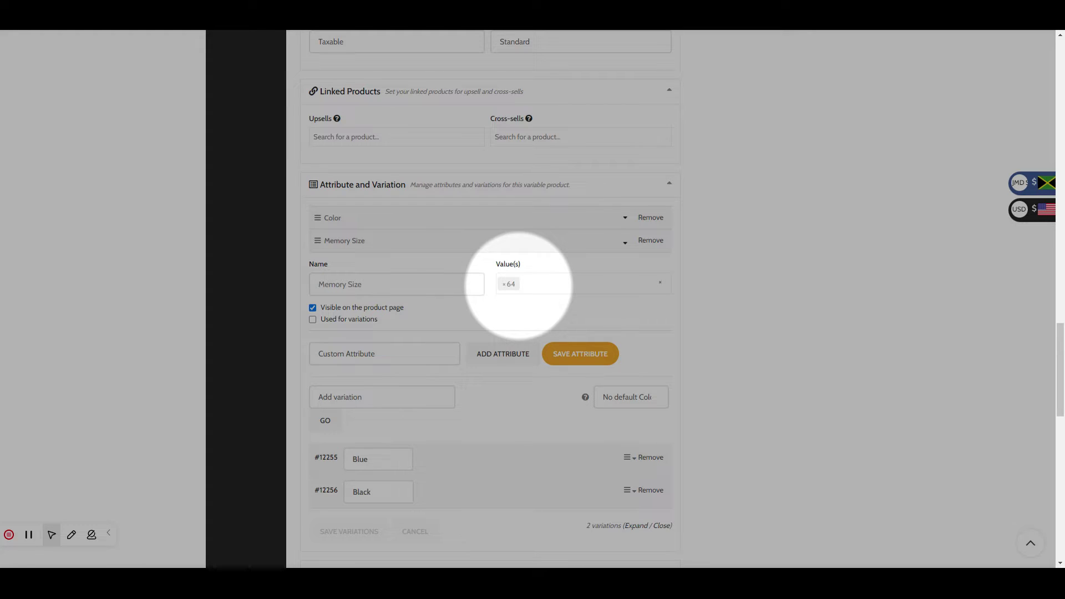
pyautogui.click(545, 279)
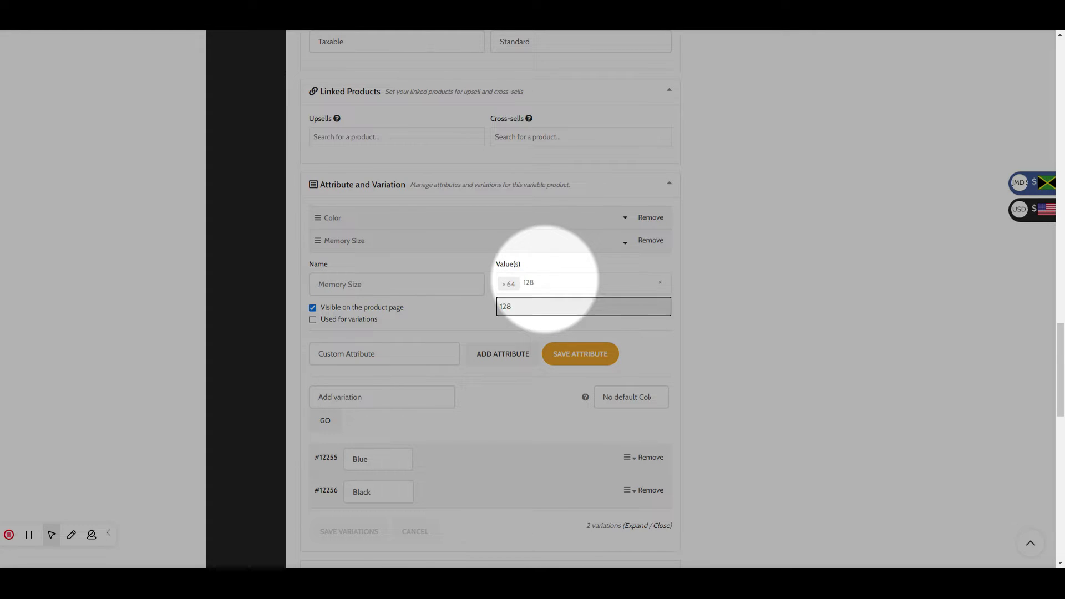
pyautogui.write('128')
pyautogui.press('Return')
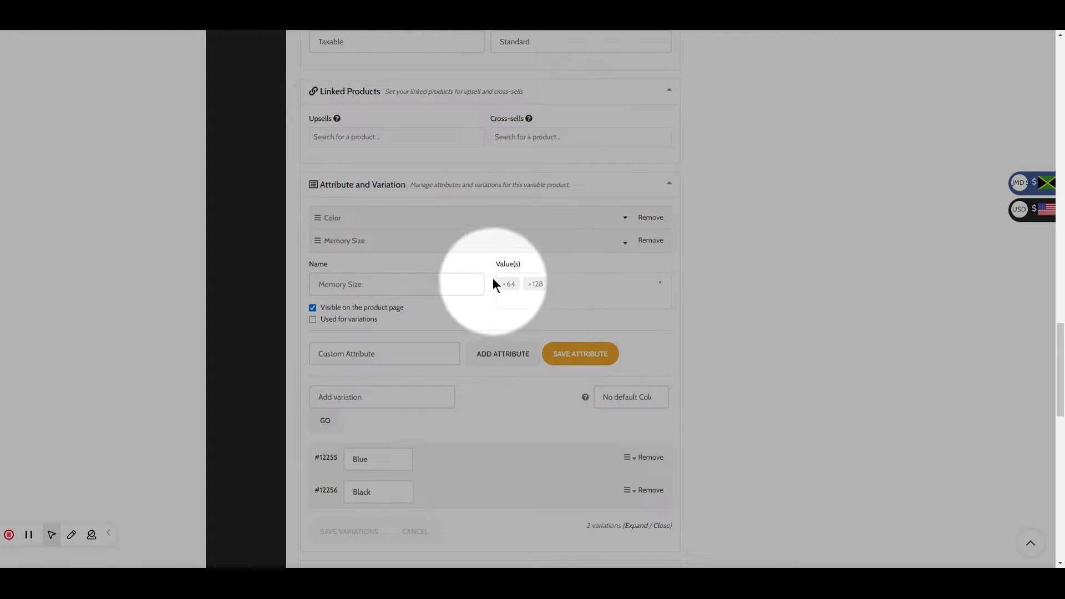
pyautogui.click(312, 319)
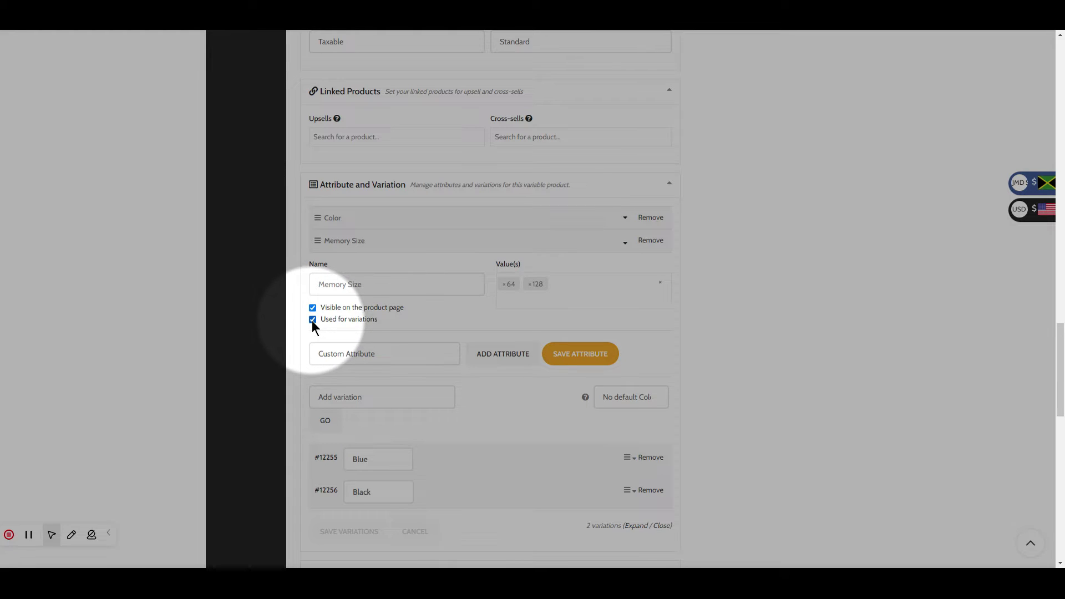
pyautogui.click(575, 358)
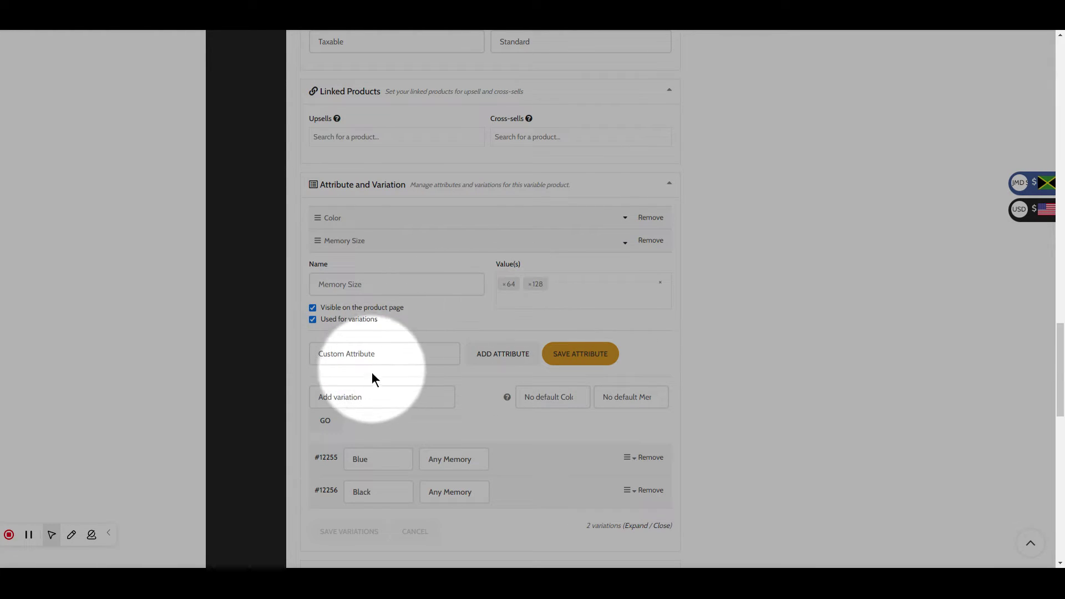
# Create variations for every combination of Color and Memory Size and confirm linking them
pyautogui.click(343, 398)
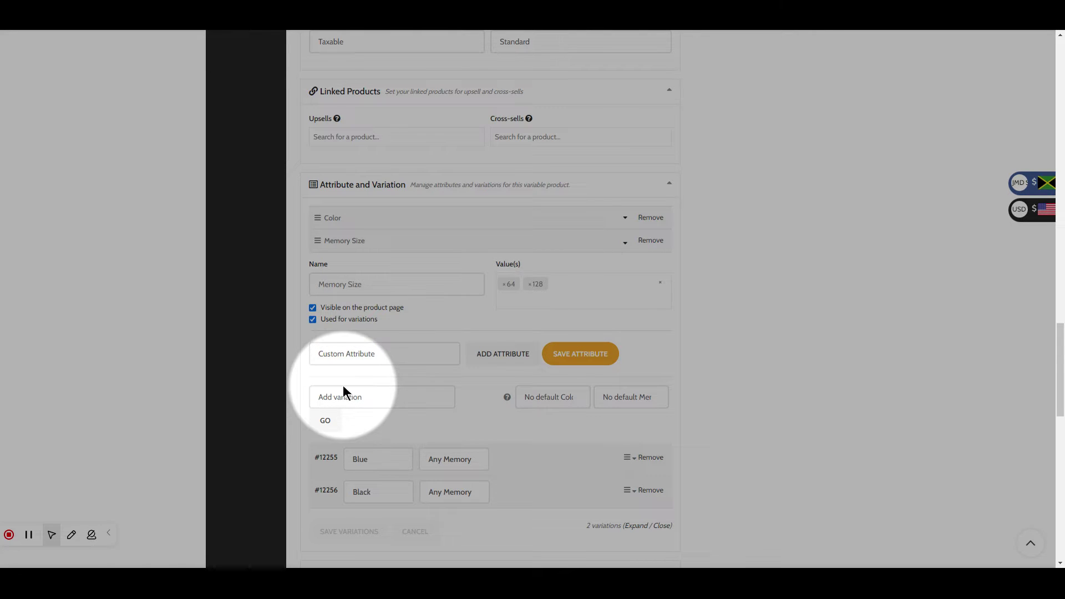
pyautogui.click(345, 192)
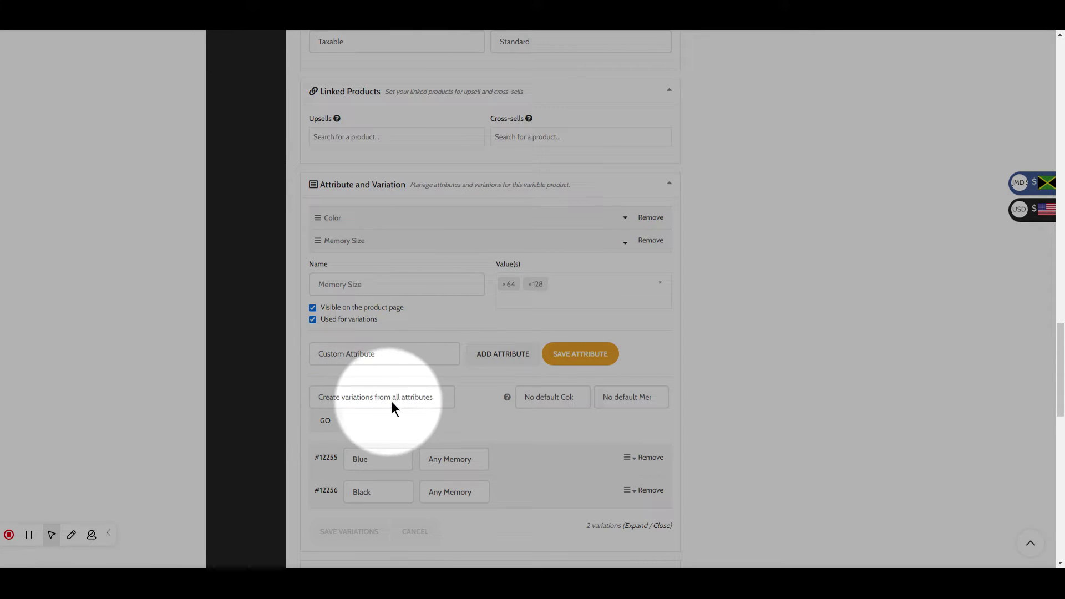
pyautogui.click(325, 422)
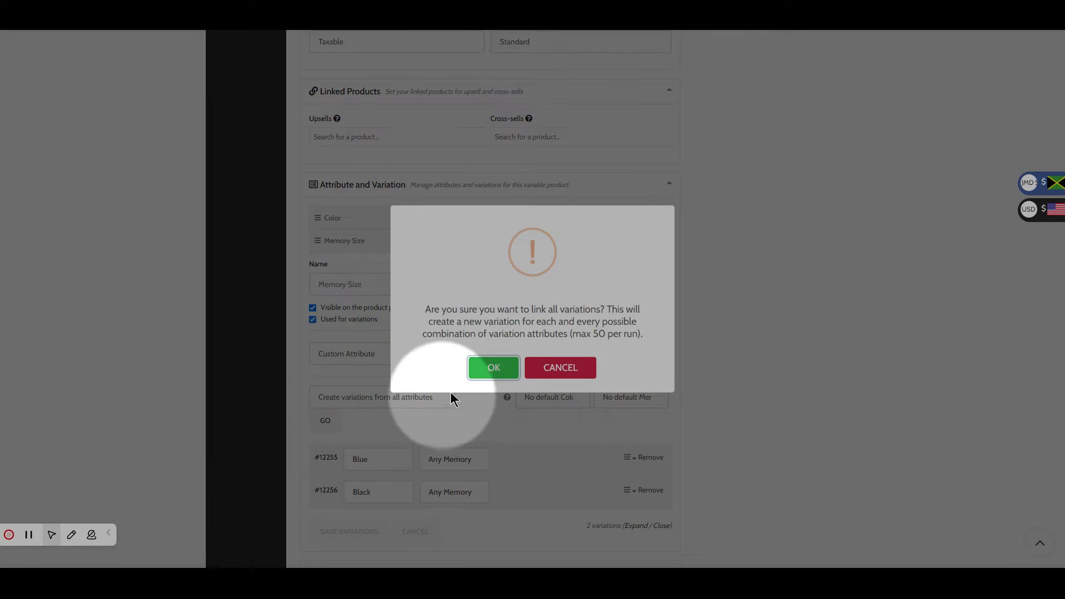
pyautogui.click(491, 369)
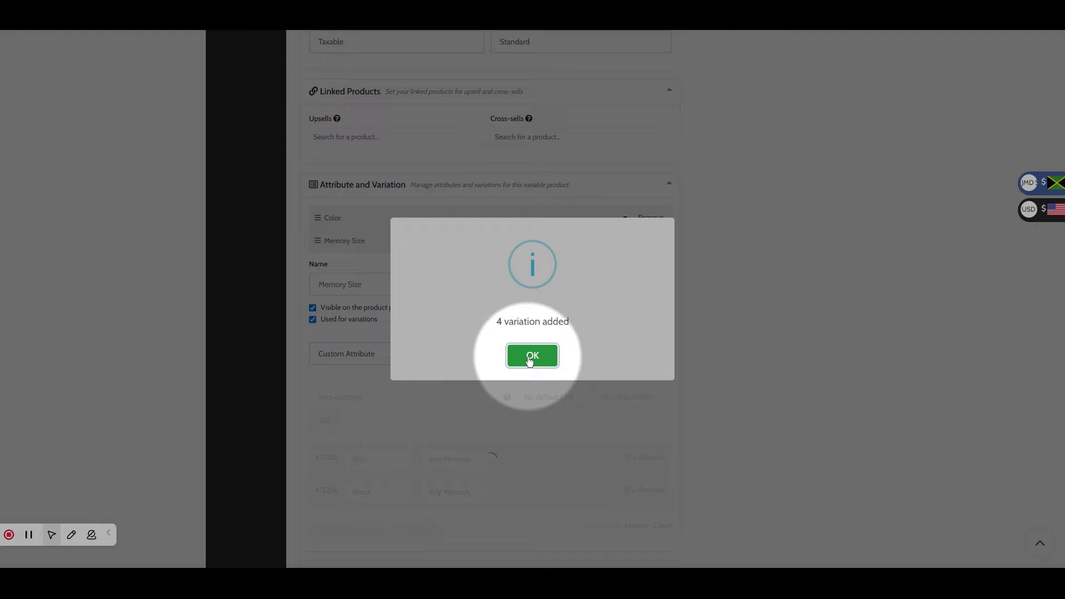
pyautogui.click(525, 358)
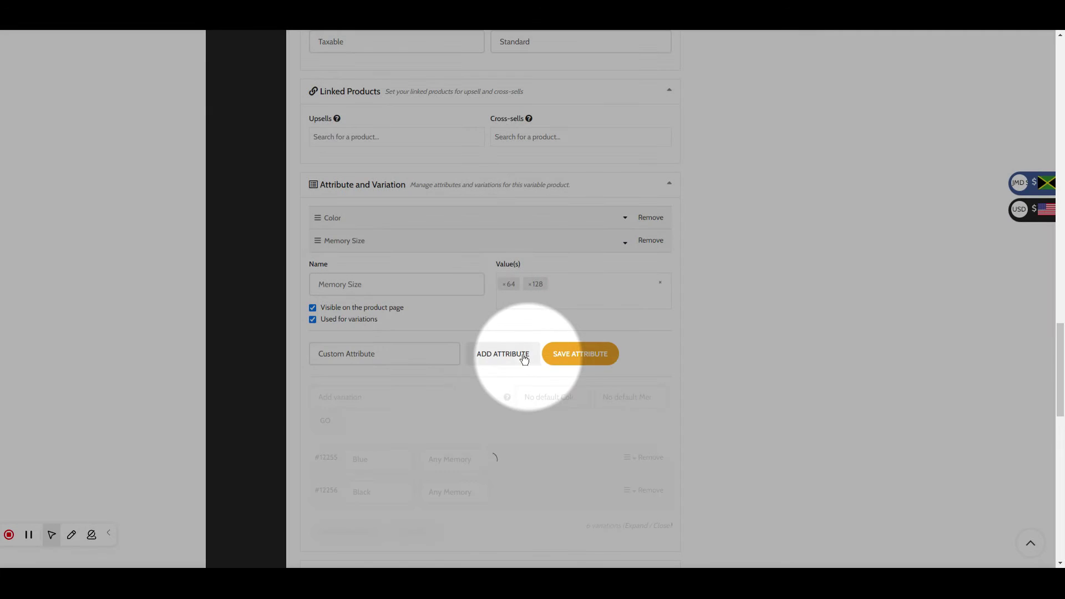
# Remove the old Blue and Black variations that are set to Any Memory Size
pyautogui.scroll(-3, 388, 333)
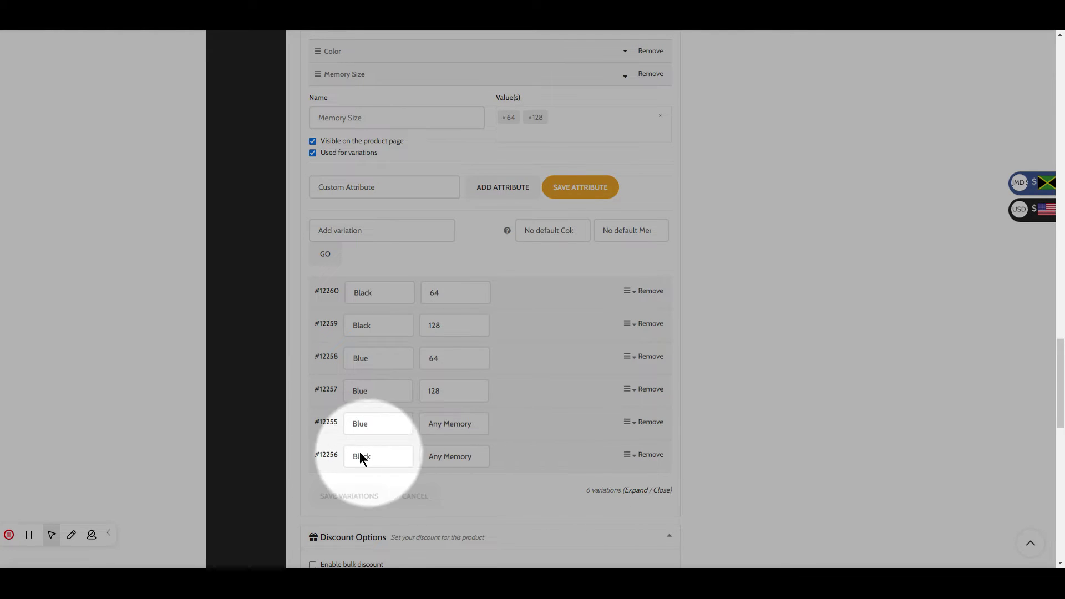
pyautogui.click(650, 423)
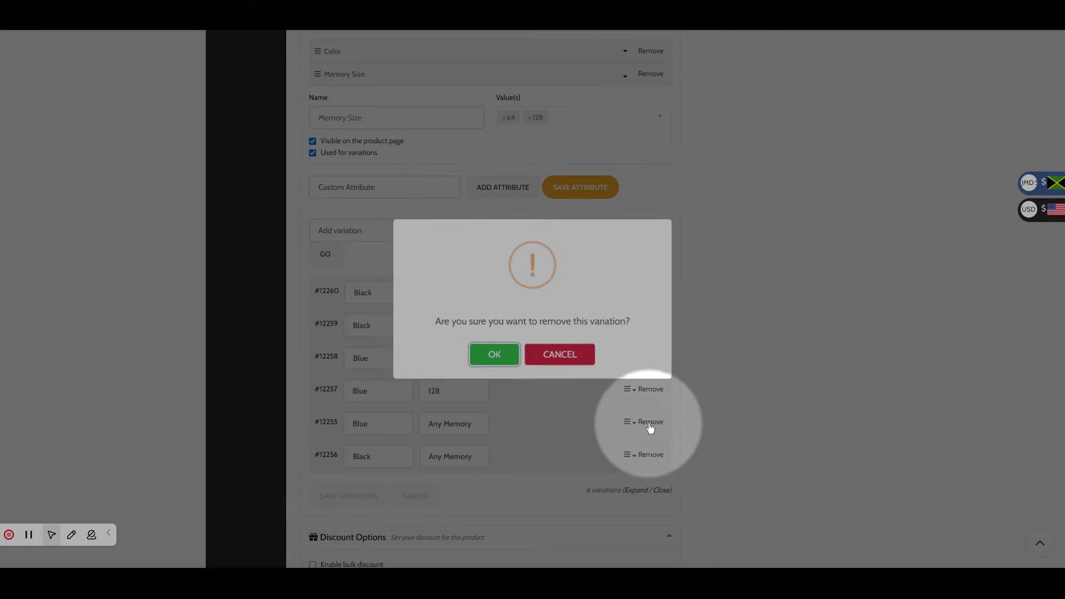
pyautogui.click(497, 359)
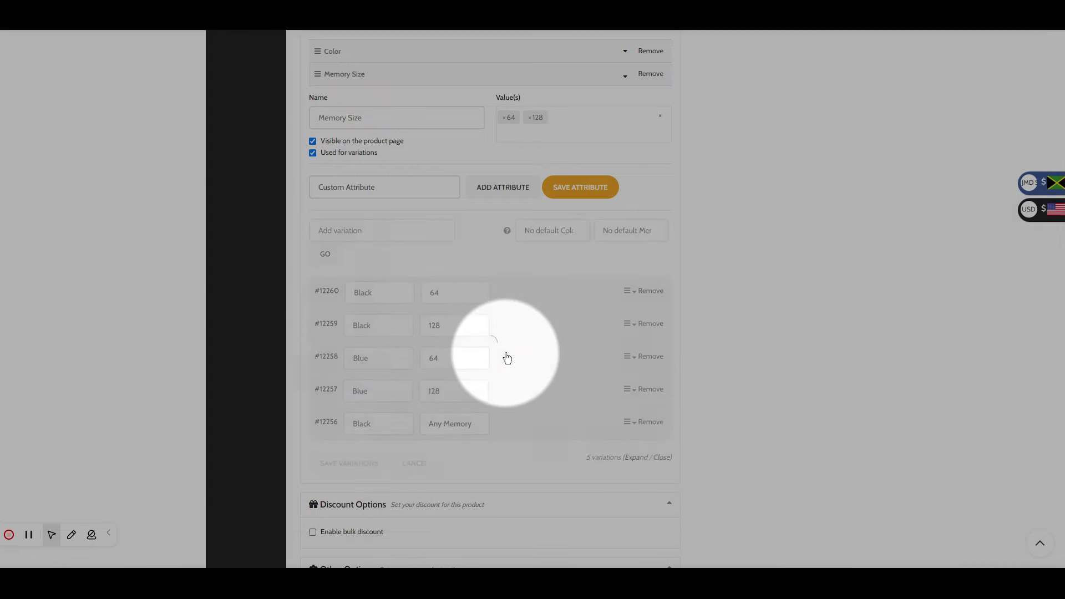
# Fill in the Black 64 variation with the black iPhone image, regular price 120 and description "Black colored iphone with 64gb memory"
pyautogui.click(511, 295)
pyautogui.click(346, 359)
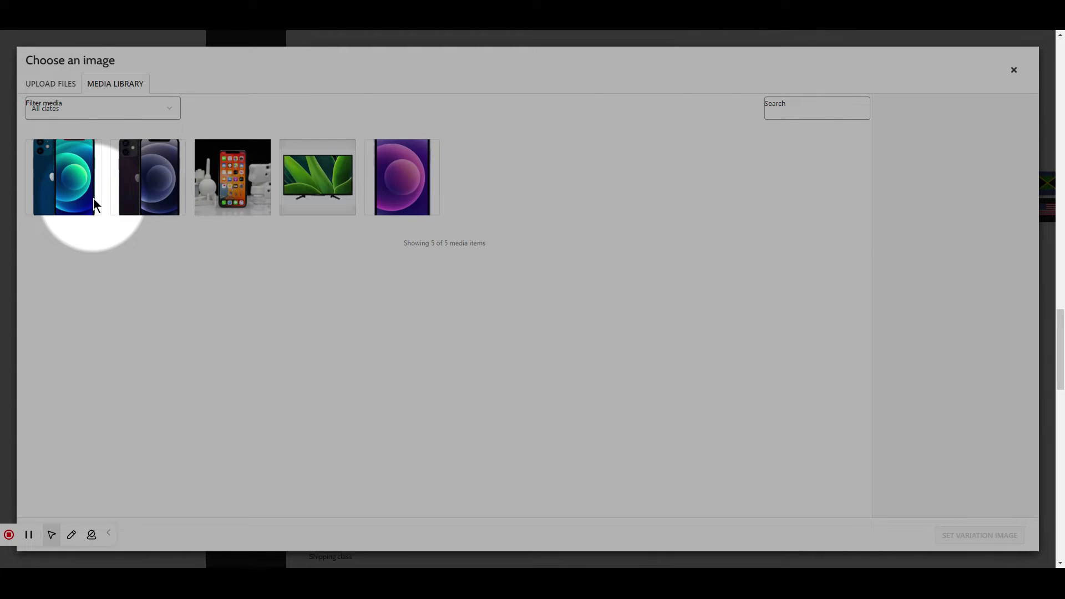
pyautogui.click(151, 188)
pyautogui.click(965, 542)
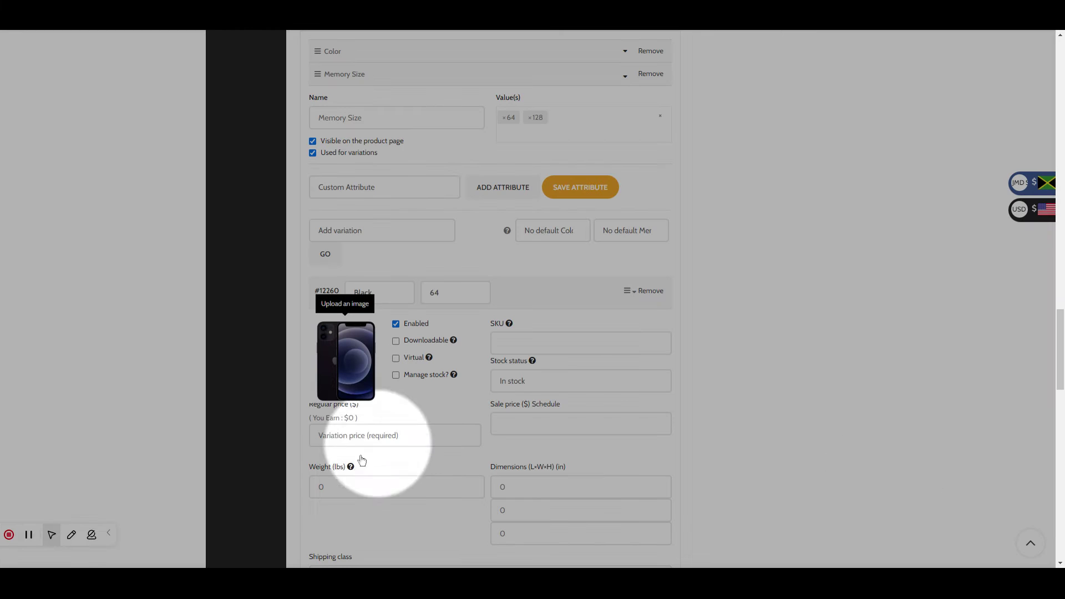
pyautogui.click(332, 488)
pyautogui.click(345, 435)
pyautogui.write('120')
pyautogui.scroll(-5, 345, 435)
pyautogui.click(342, 363)
pyautogui.write('Black colored iphone with 64gb memory')
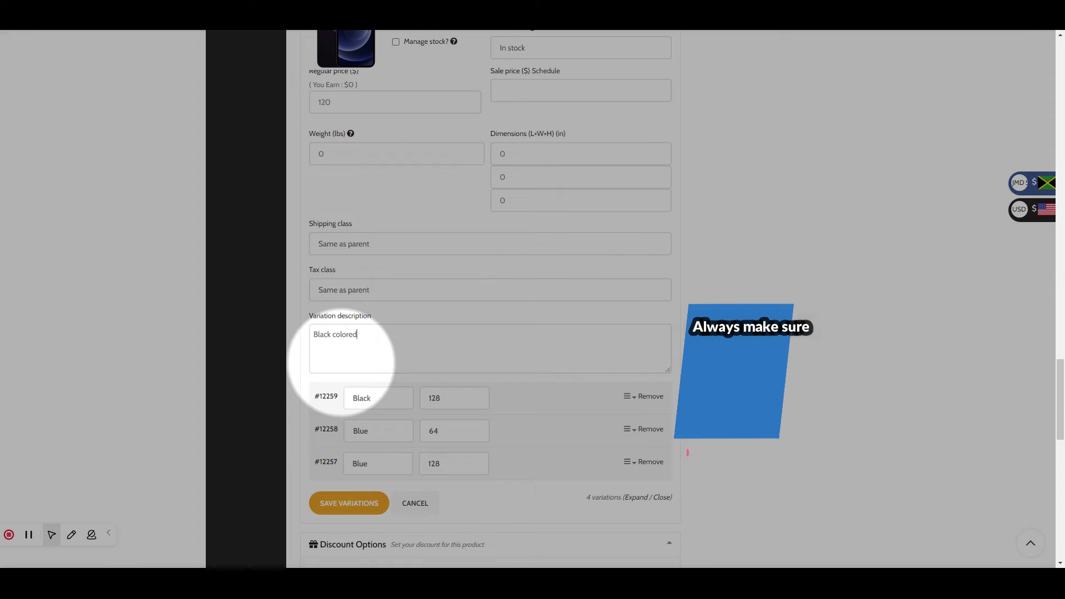
# Fill in the Black 128 variation with the black iPhone image, regular price 150 and description "Black colored iphone with 128gb memory"
pyautogui.click(513, 394)
pyautogui.scroll(-4, 513, 393)
pyautogui.click(340, 277)
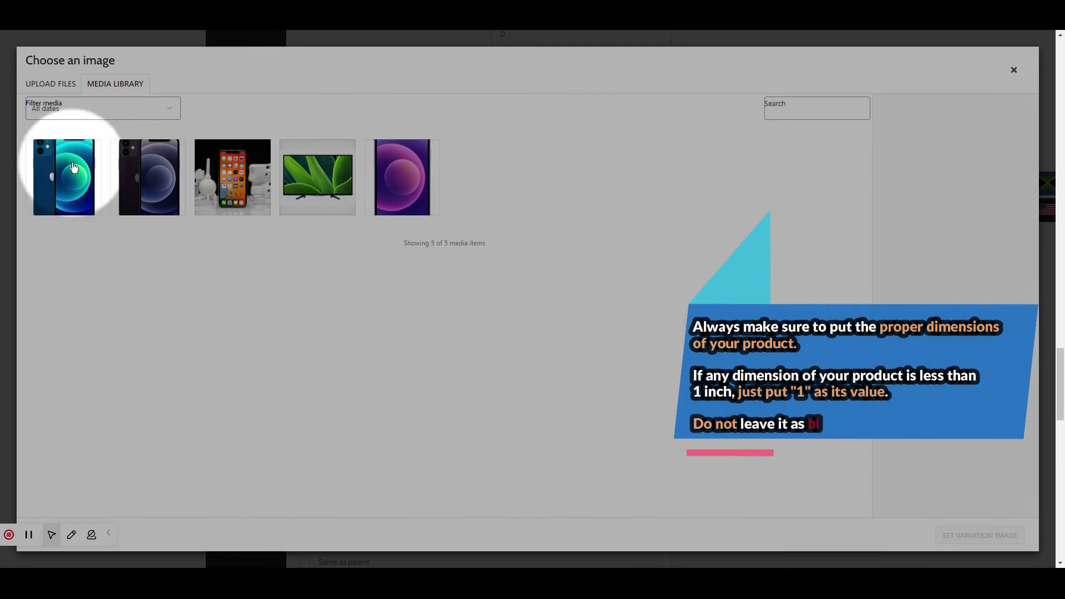
pyautogui.click(147, 179)
pyautogui.click(968, 539)
pyautogui.click(334, 213)
pyautogui.write('150')
pyautogui.click(339, 434)
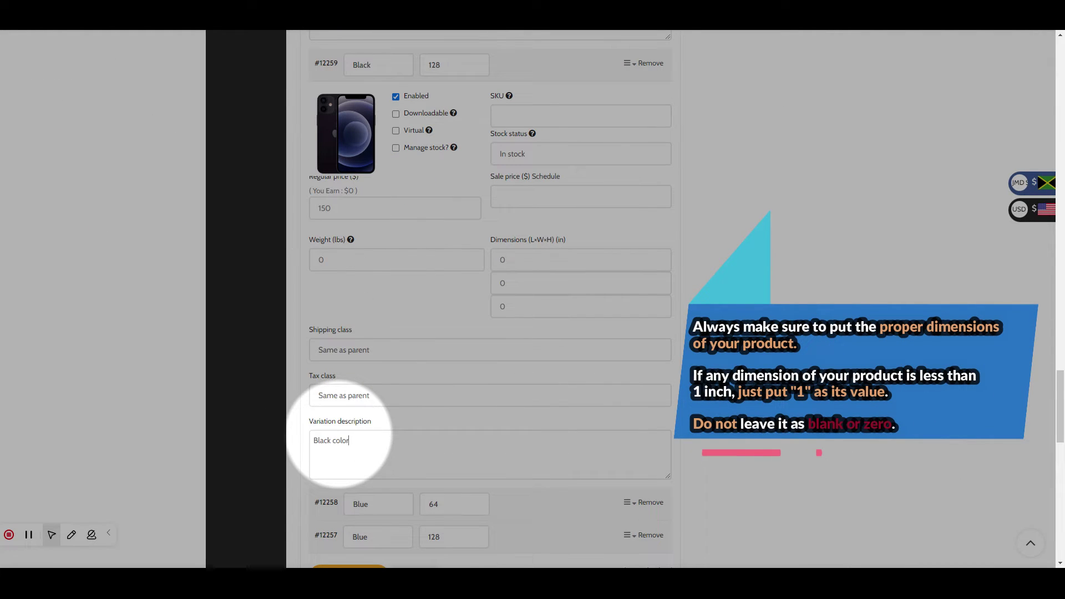
pyautogui.write('y')
# Fill in the Blue 64 variation with the blue iPhone image, regular price 120 and description "Blue colored iphone with 64gb memory"
pyautogui.scroll(-3, 355, 388)
pyautogui.click(510, 336)
pyautogui.click(343, 401)
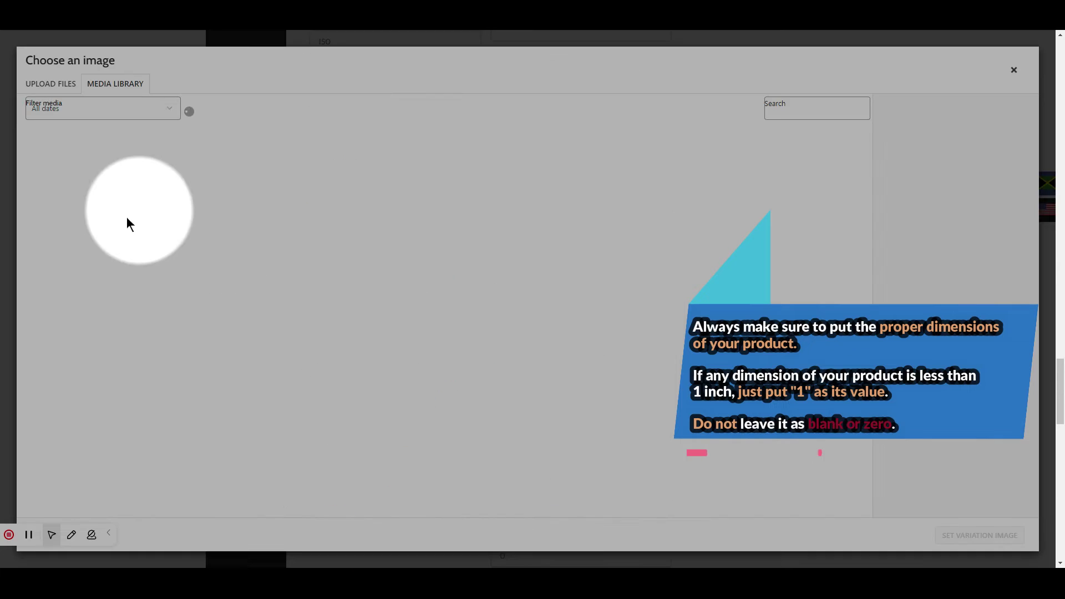
pyautogui.click(133, 215)
pyautogui.click(968, 540)
pyautogui.click(336, 252)
pyautogui.write('120')
pyautogui.scroll(-1, 331, 355)
pyautogui.click(333, 390)
pyautogui.write('Blue colored iphone with')
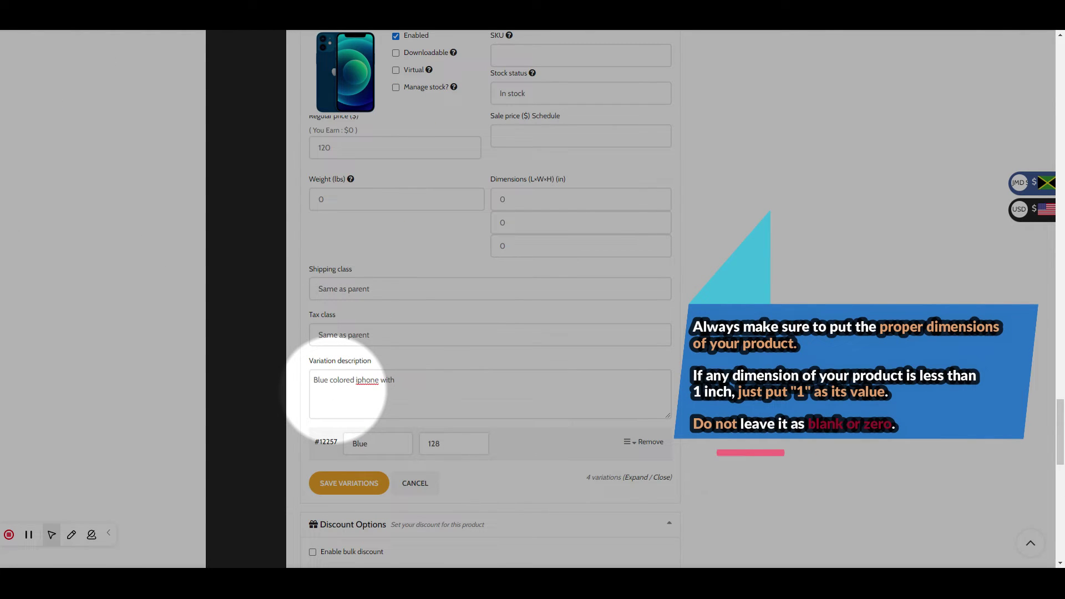
pyautogui.write(' 64gb memory')
# Fill in the Blue 128 variation with the blue iPhone image, regular price 150 and description "blue colored iphone with 128gb memory"
pyautogui.scroll(-3, 433, 355)
pyautogui.click(513, 280)
pyautogui.click(980, 535)
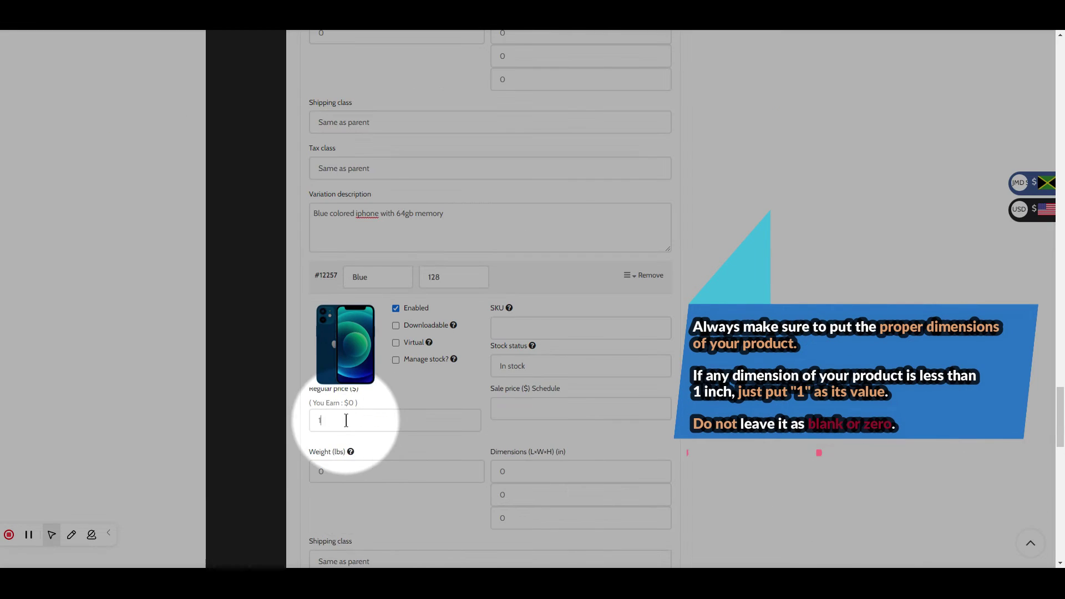
pyautogui.scroll(-3, 332, 479)
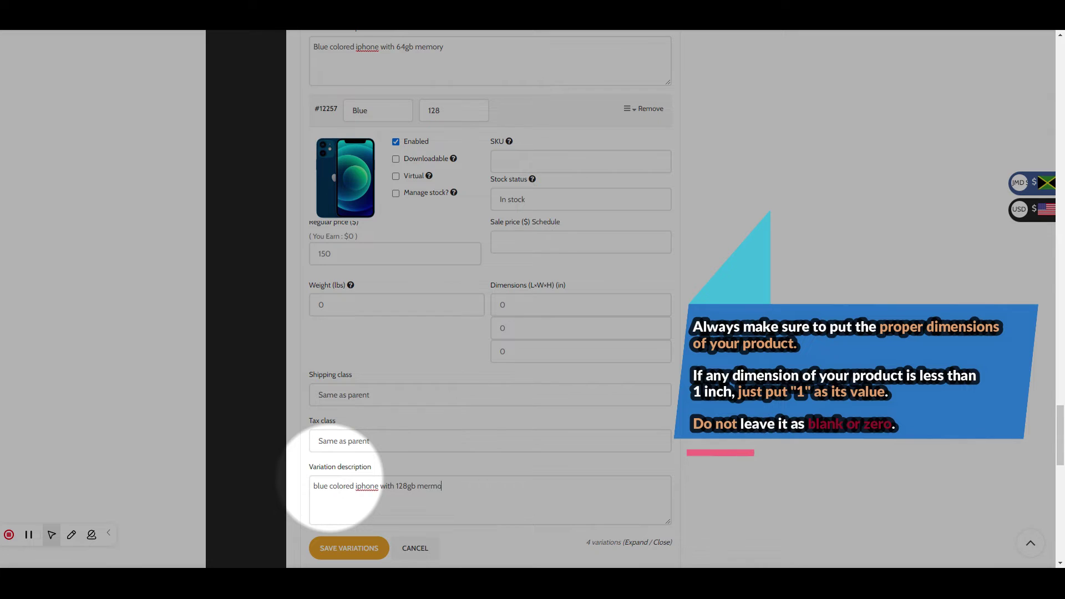
pyautogui.press('BackSpace')
pyautogui.press('BackSpace')
pyautogui.press('BackSpace')
pyautogui.write('mory')
# Save the four color and memory variations and the whole product
pyautogui.scroll(-3, 333, 482)
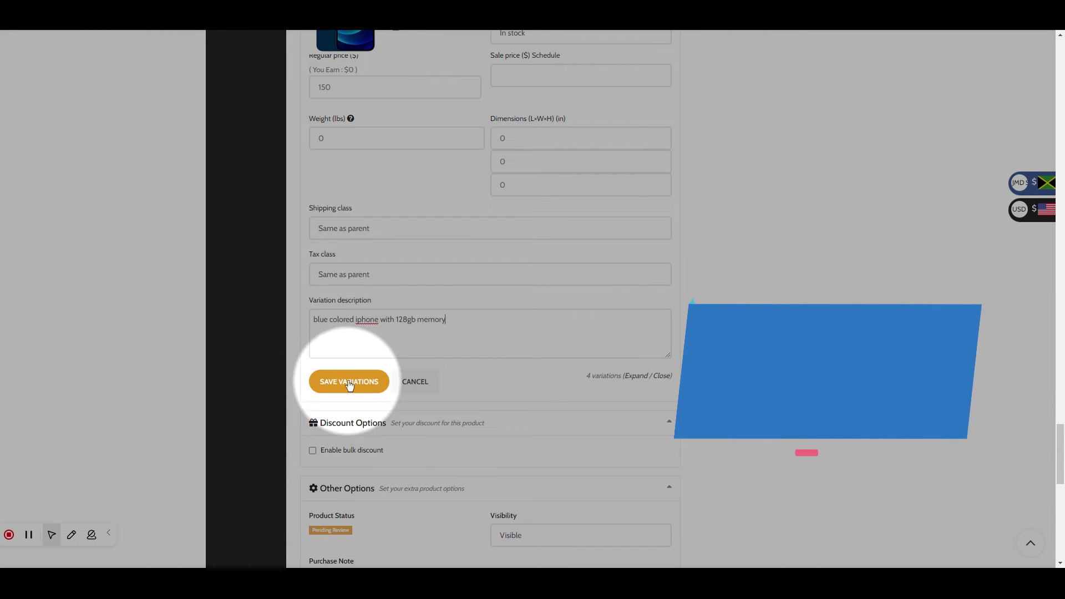
pyautogui.click(349, 383)
pyautogui.scroll(-15, 347, 380)
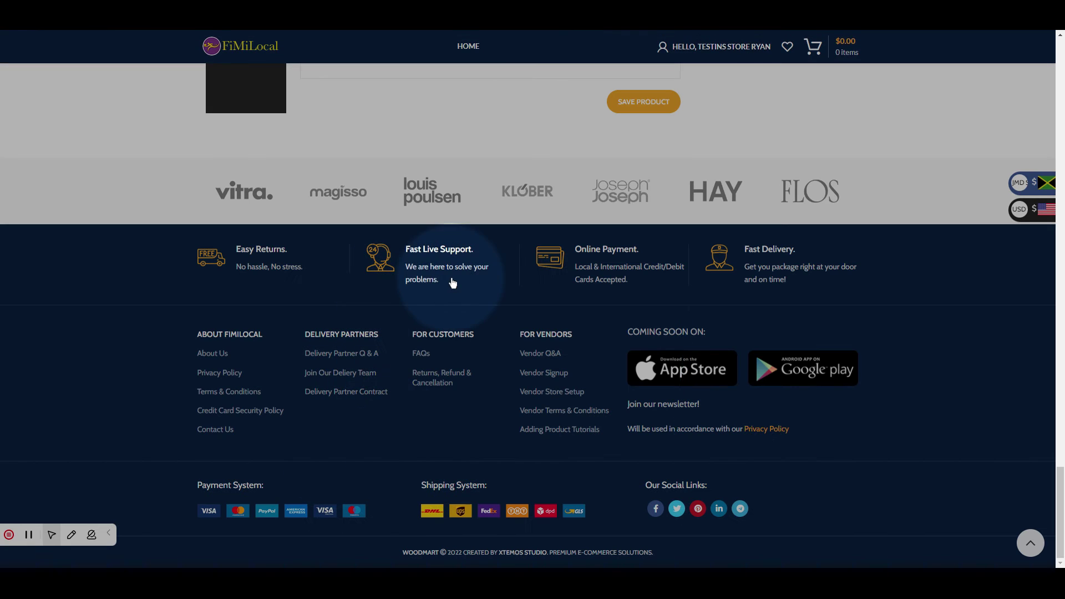
pyautogui.click(644, 101)
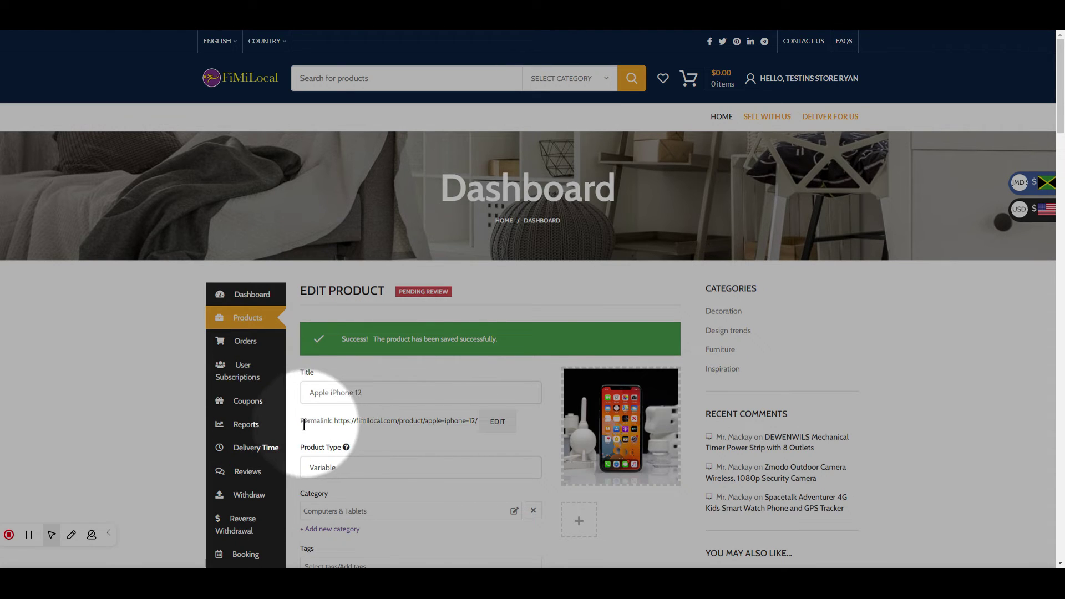
# Open the product's public page and check the Black option with memory sizes 64 and 128
pyautogui.click(388, 421)
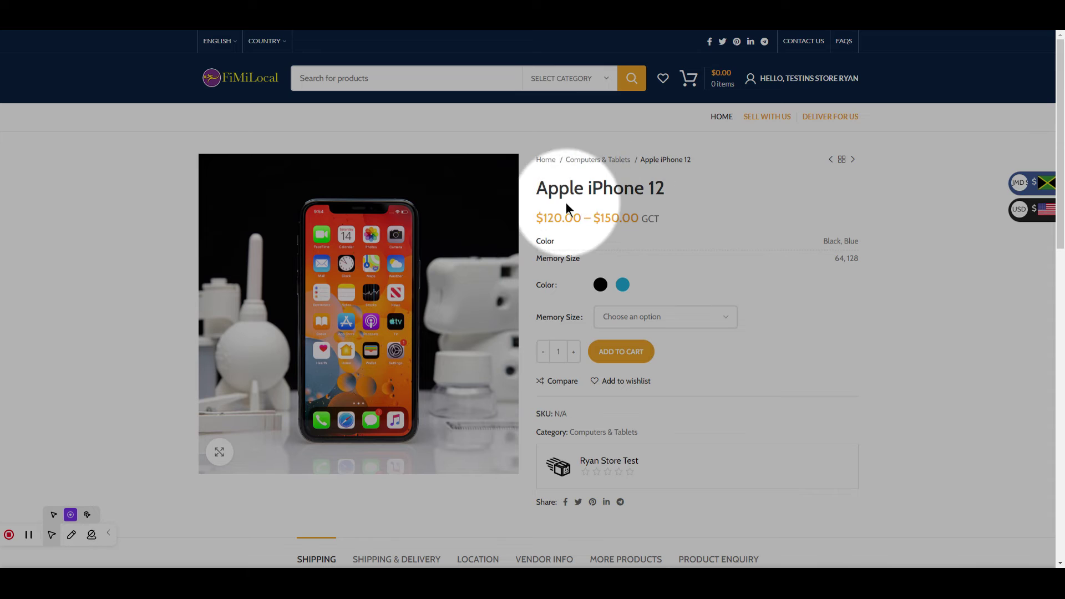
pyautogui.click(599, 285)
pyautogui.click(613, 346)
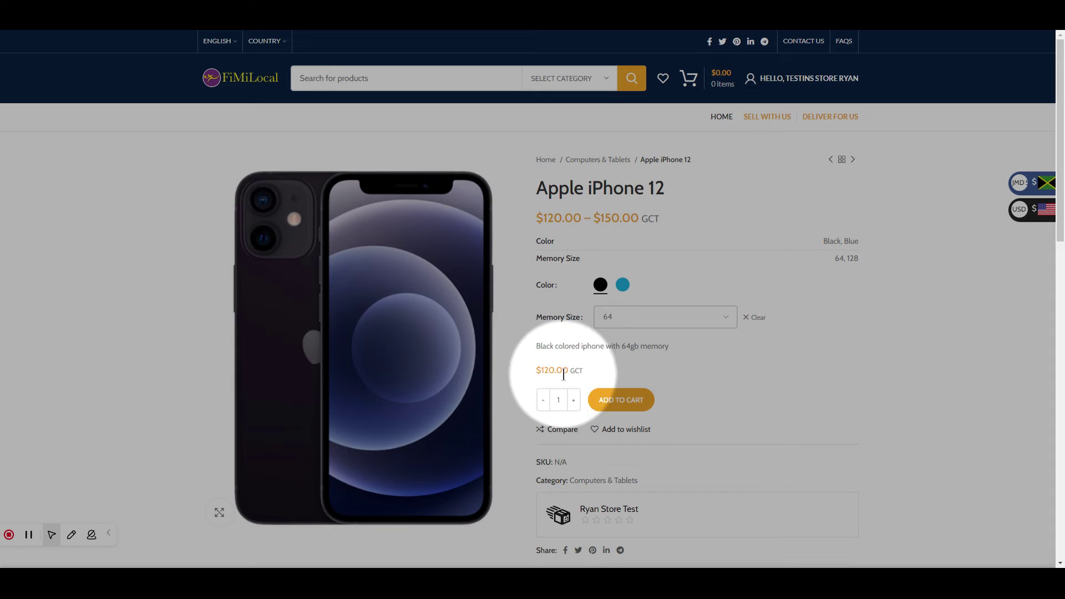
pyautogui.click(609, 358)
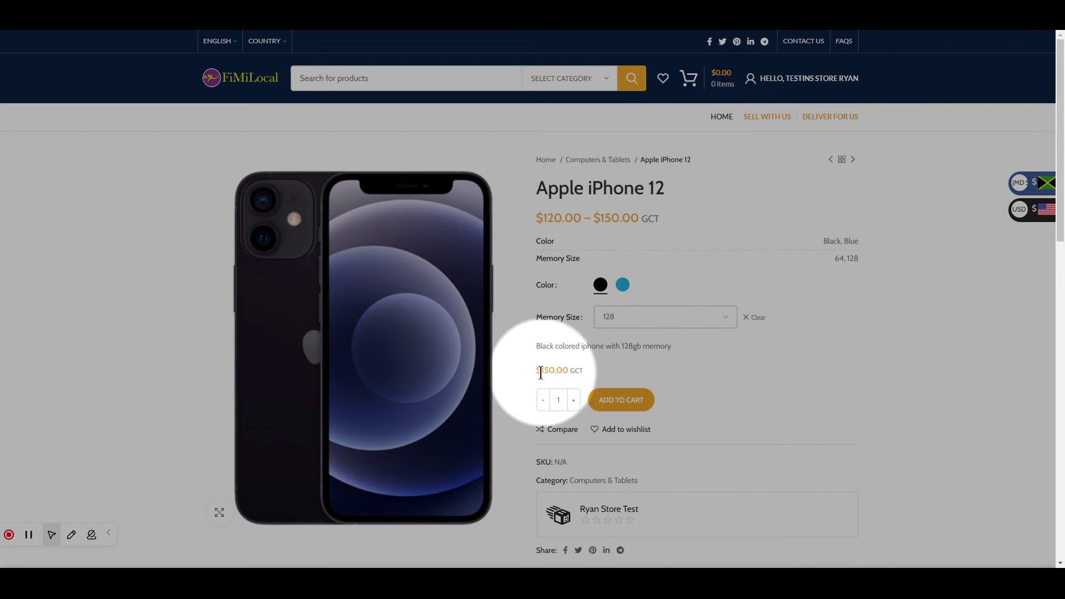
# Check the image, description and price of the Blue option with memory sizes 64 and 128
pyautogui.click(622, 284)
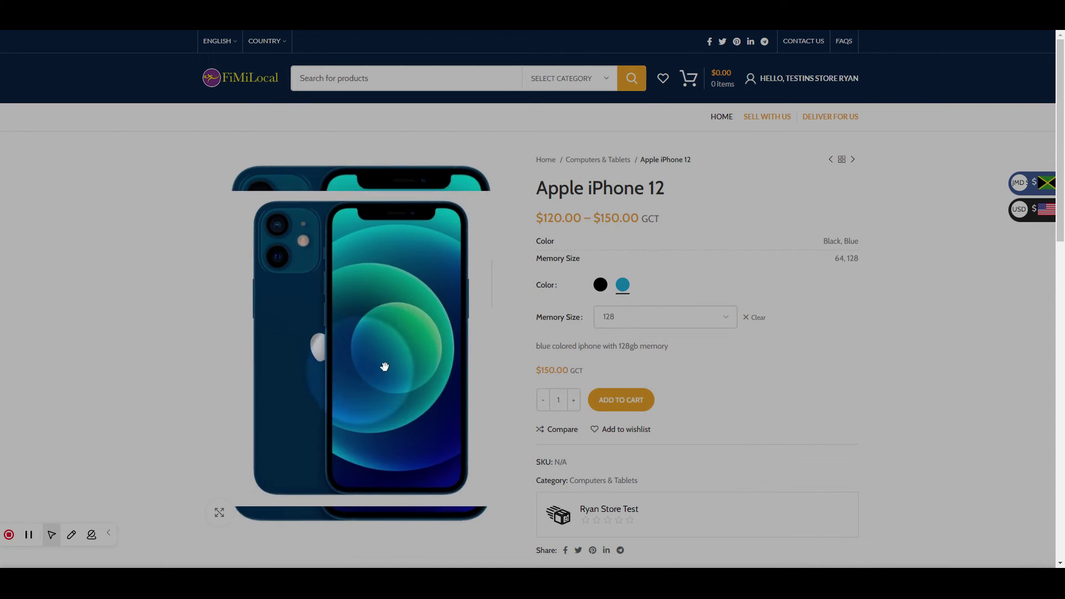
pyautogui.click(618, 318)
pyautogui.click(612, 348)
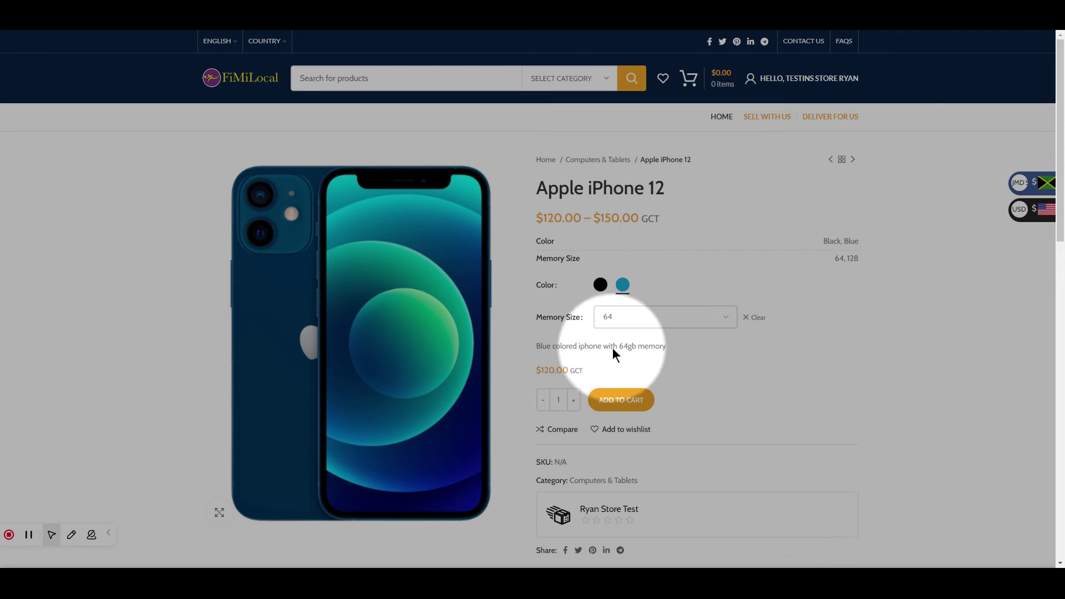
pyautogui.click(610, 325)
pyautogui.click(576, 361)
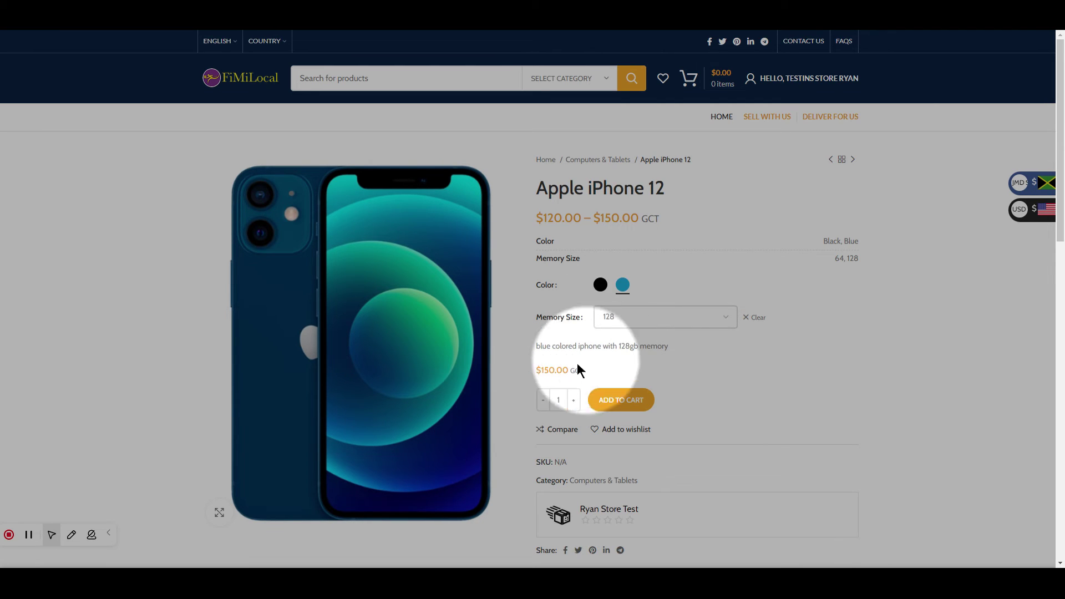